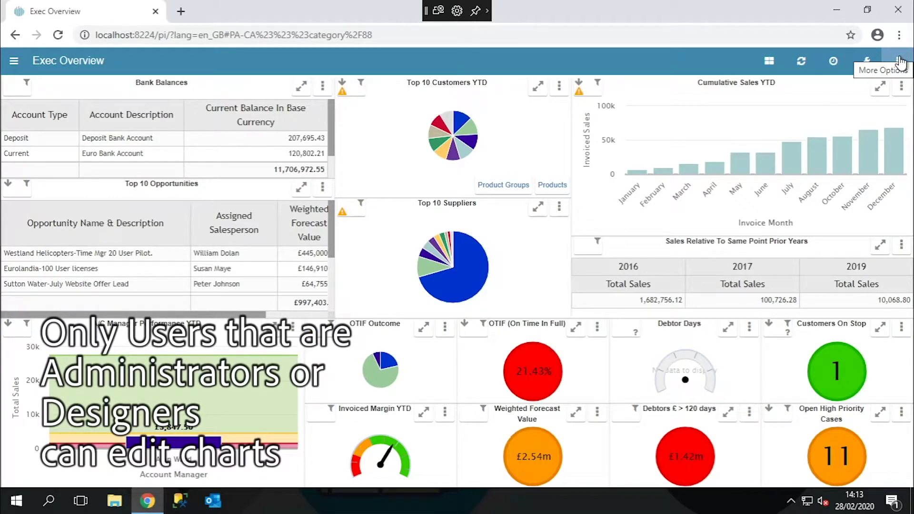
Open the Cumulative Sales YTD chart for editing and turn on automatic refresh of its preview.
{"action": "left_click", "coordinate": [902, 86]}
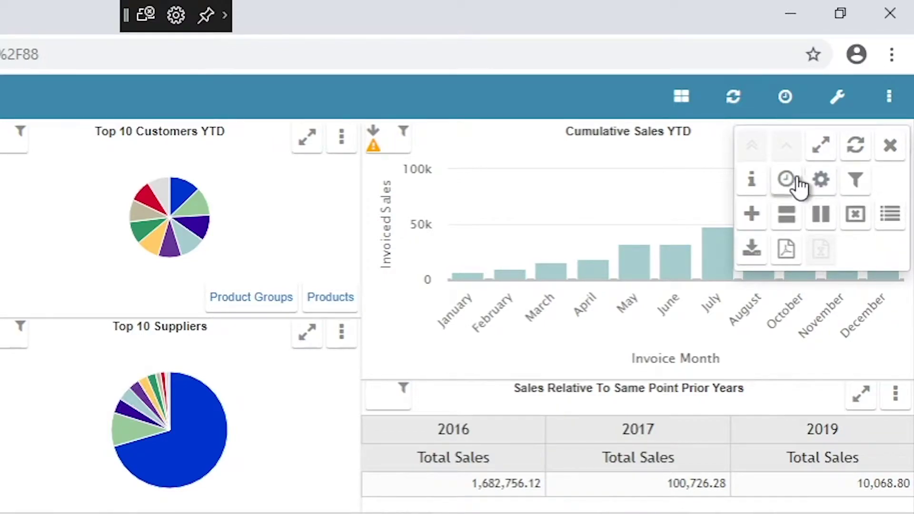
{"action": "left_click", "coordinate": [821, 184]}
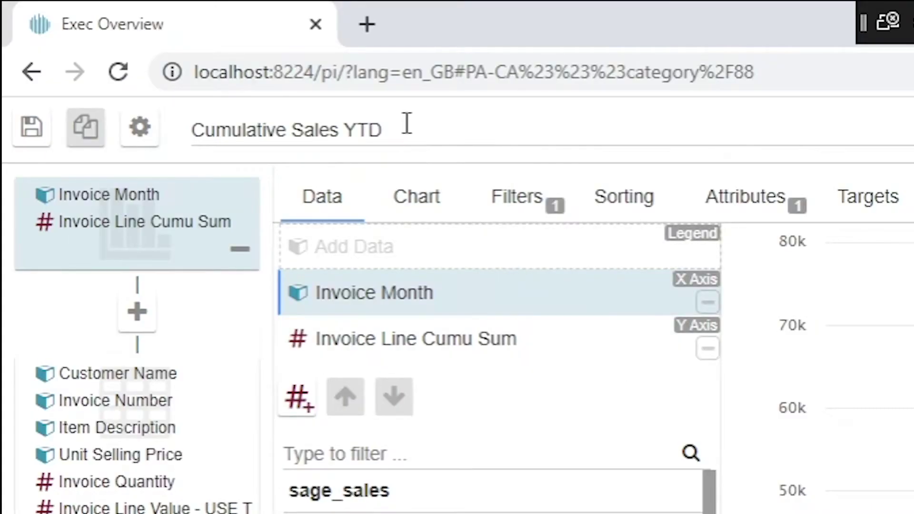
{"action": "left_click", "coordinate": [34, 128]}
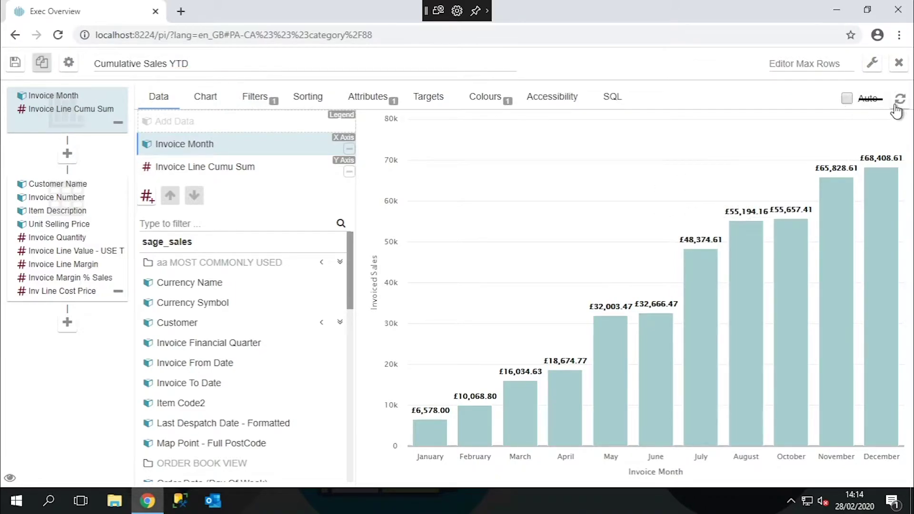
{"action": "left_click", "coordinate": [900, 100]}
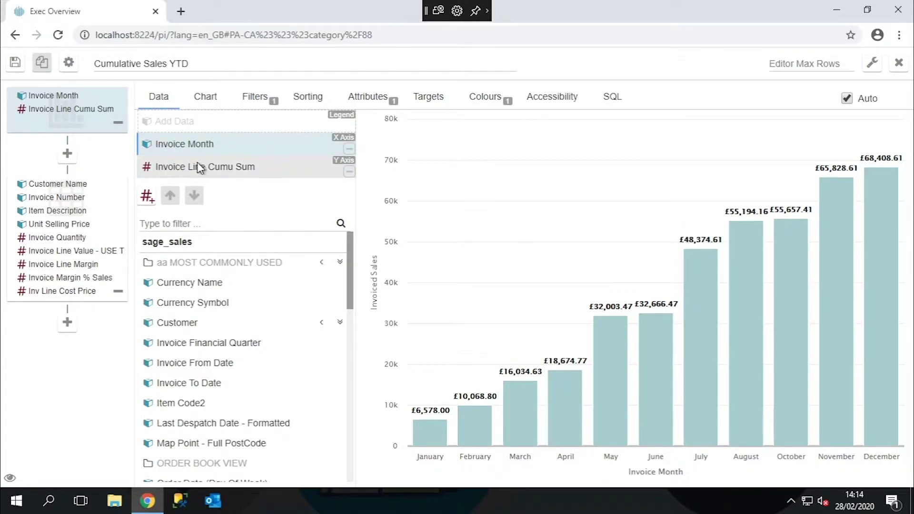
Replace the Y-axis measure Invoice Line Cumu Sum, trying Order Quantity first and settling on Order Value from the most commonly used fields.
{"action": "left_click", "coordinate": [165, 170]}
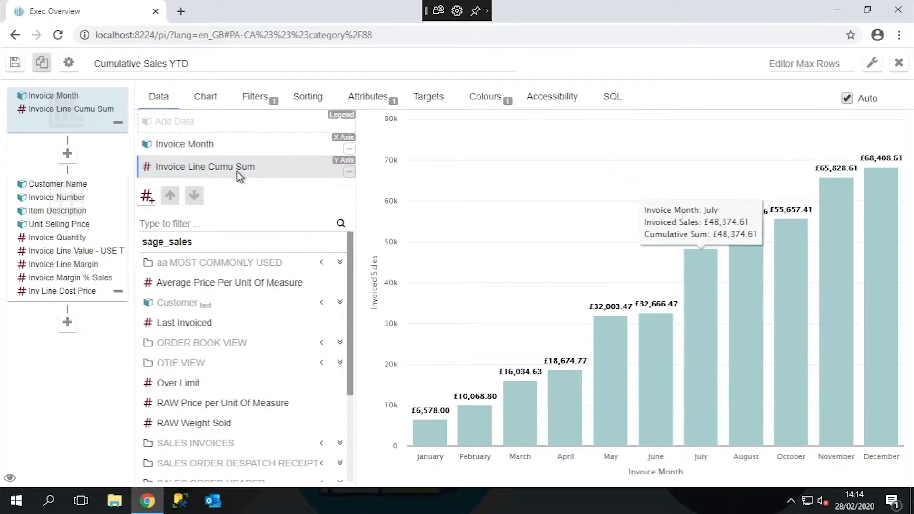
{"action": "mouse_move", "coordinate": [728, 355]}
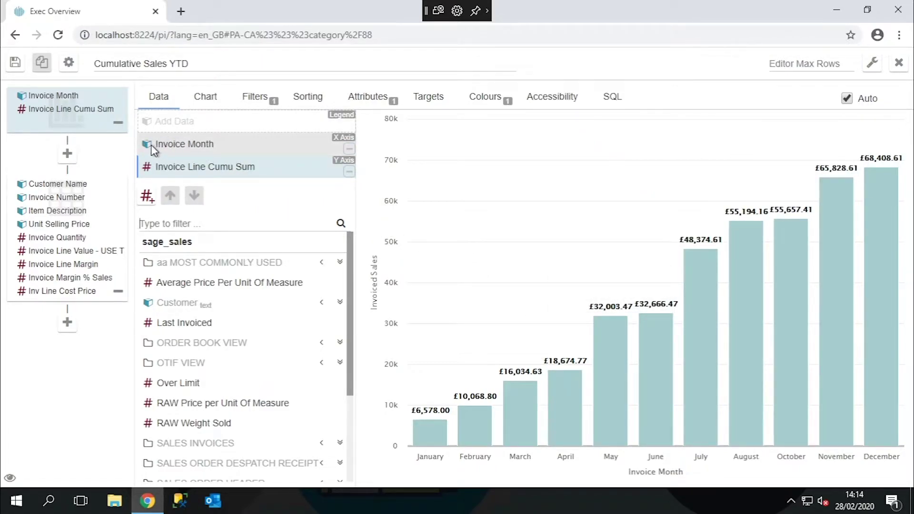
{"action": "left_click", "coordinate": [247, 226]}
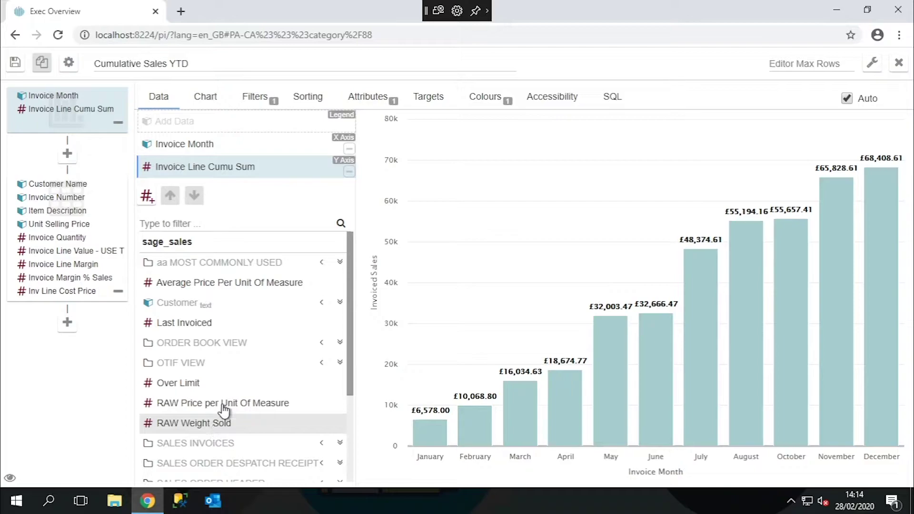
{"action": "mouse_move", "coordinate": [352, 366]}
{"action": "left_mouse_down"}
{"action": "mouse_move", "coordinate": [353, 452]}
{"action": "mouse_move", "coordinate": [330, 262]}
{"action": "left_mouse_up"}
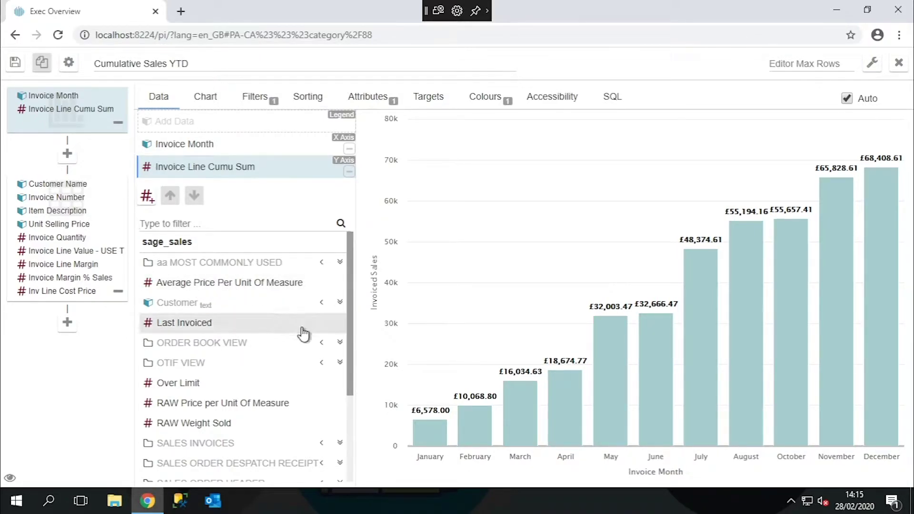
{"action": "left_click", "coordinate": [341, 263]}
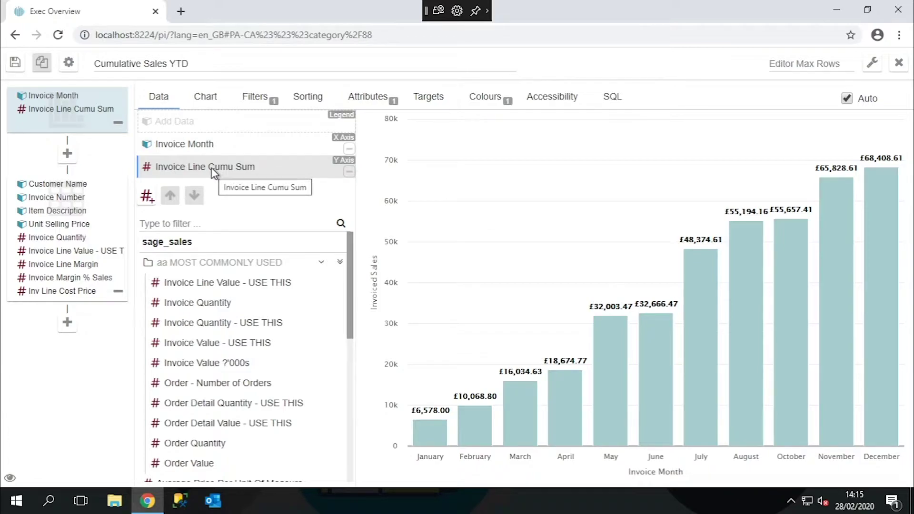
{"action": "left_click", "coordinate": [215, 444]}
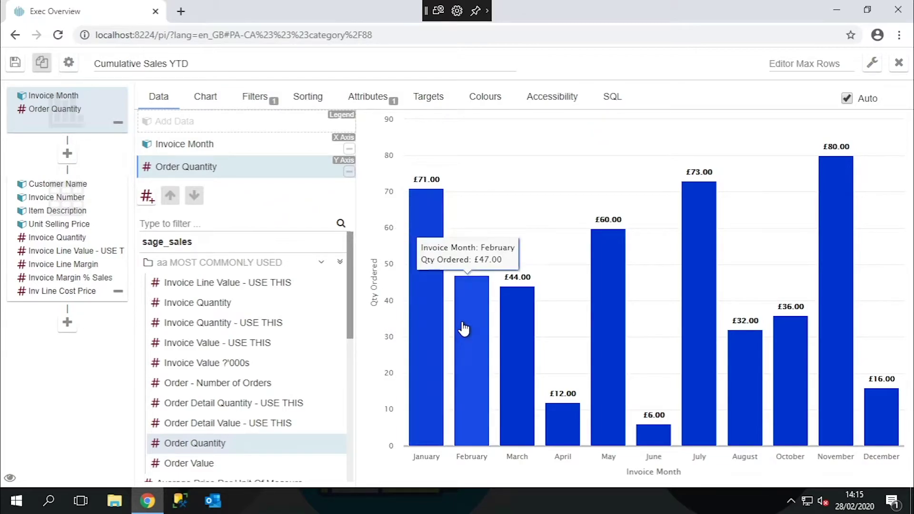
{"action": "left_click", "coordinate": [240, 463]}
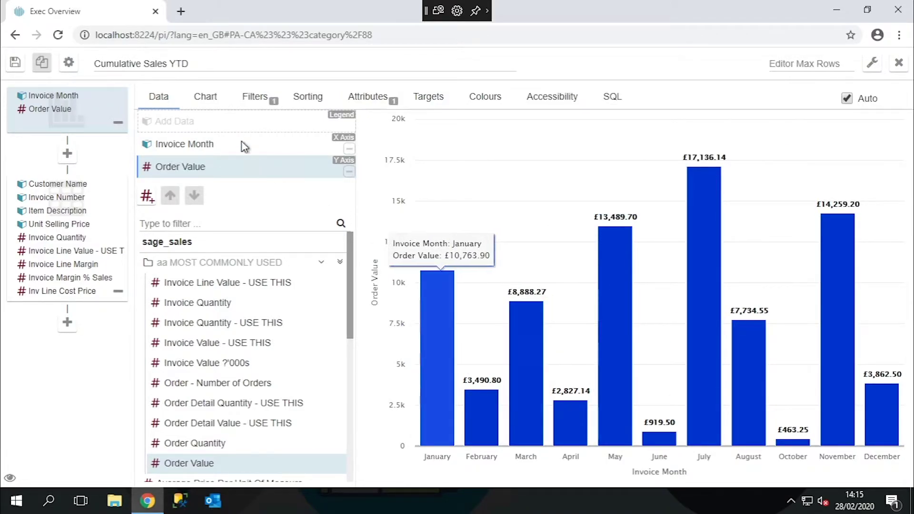
Browse the available chart types and change the chart to a Combined Chart.
{"action": "left_click", "coordinate": [205, 97]}
{"action": "left_click_drag", "start_coordinate": [351, 191], "coordinate": [398, 401]}
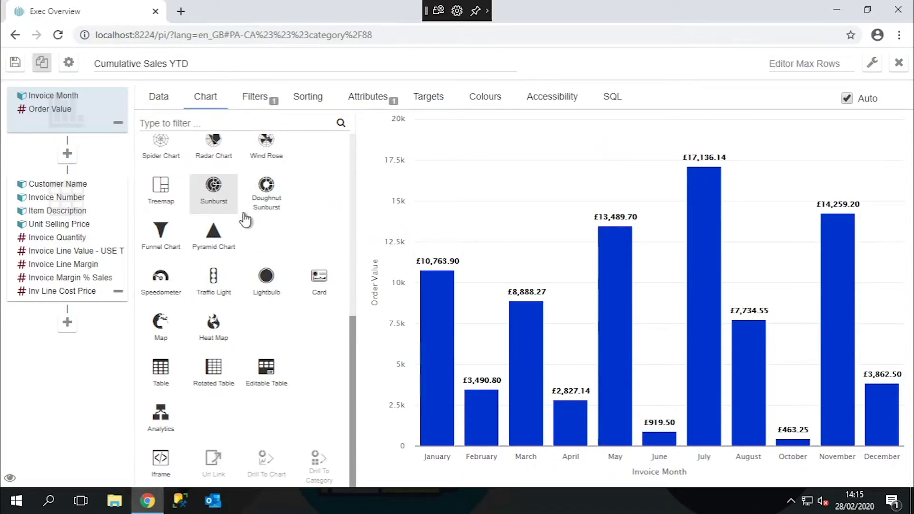
{"action": "scroll", "coordinate": [347, 302], "scroll_direction": "up", "scroll_amount": 8}
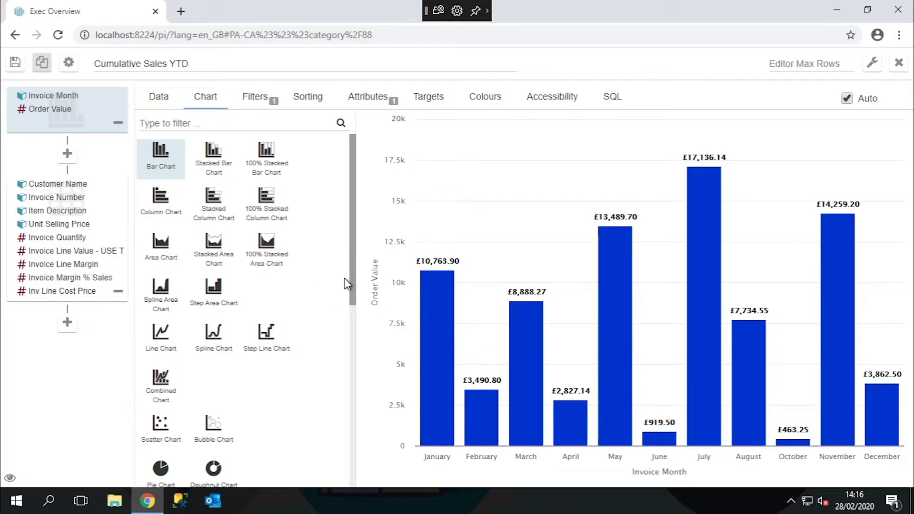
{"action": "left_click", "coordinate": [163, 381]}
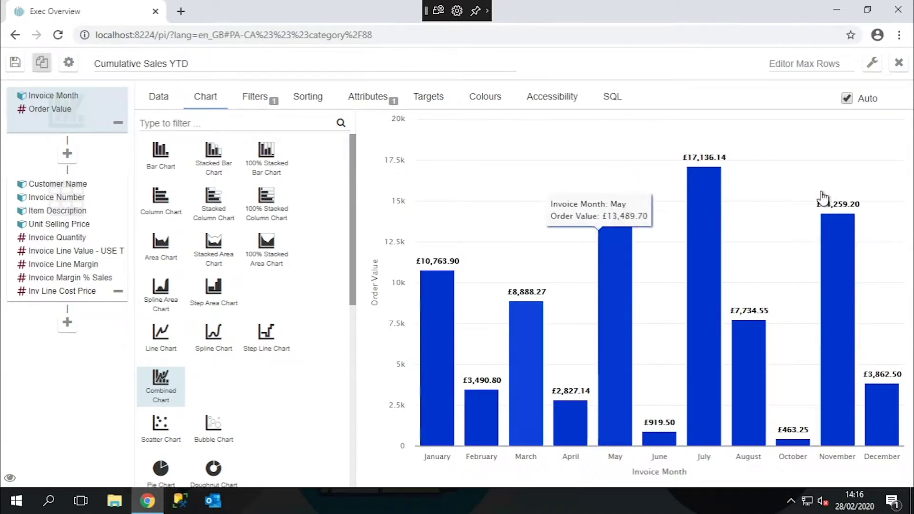
Add Unit Invoiced Profit (Cumulative) as a second Y-axis measure, overlaid on Order Value.
{"action": "left_click", "coordinate": [159, 97]}
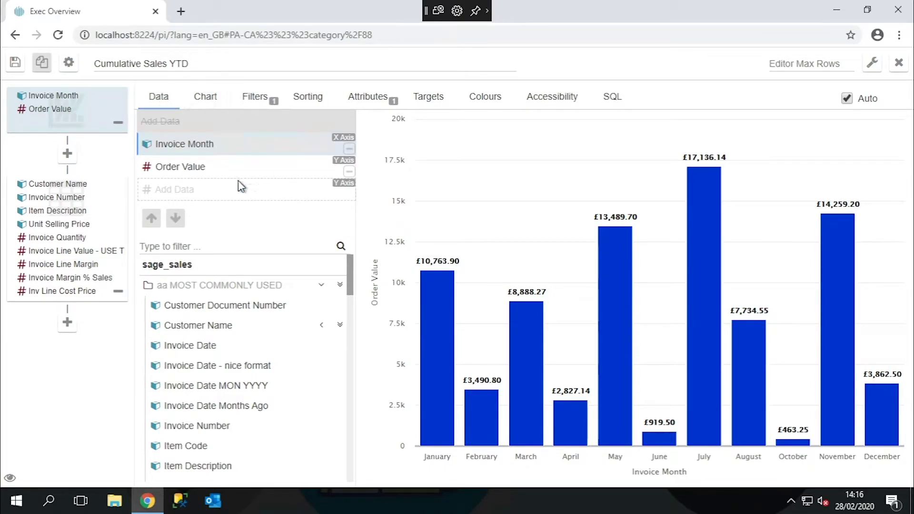
{"action": "left_click", "coordinate": [204, 191]}
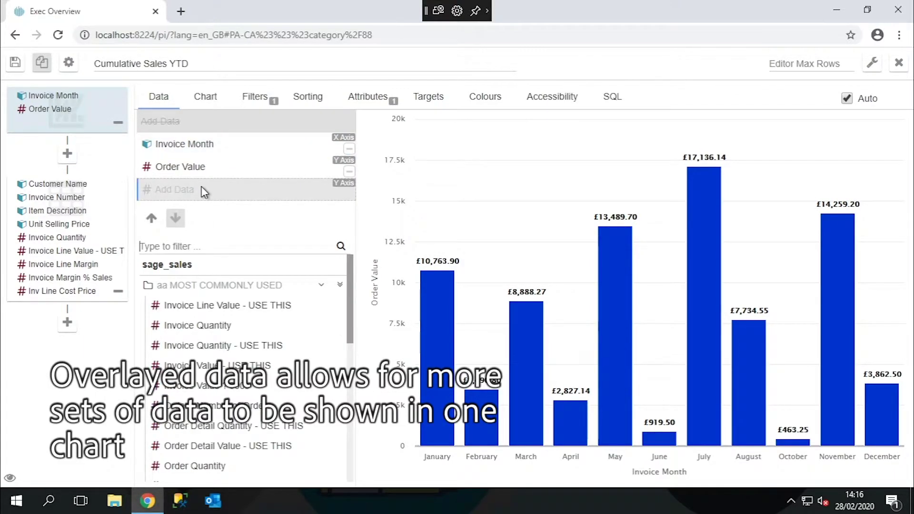
{"action": "left_click_drag", "start_coordinate": [350, 316], "coordinate": [350, 467]}
{"action": "left_click", "coordinate": [223, 471]}
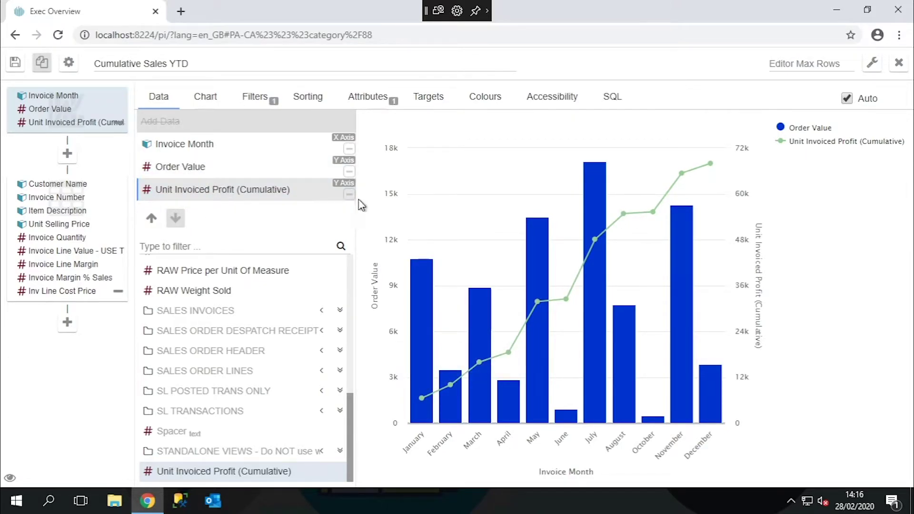
{"action": "mouse_move", "coordinate": [447, 381]}
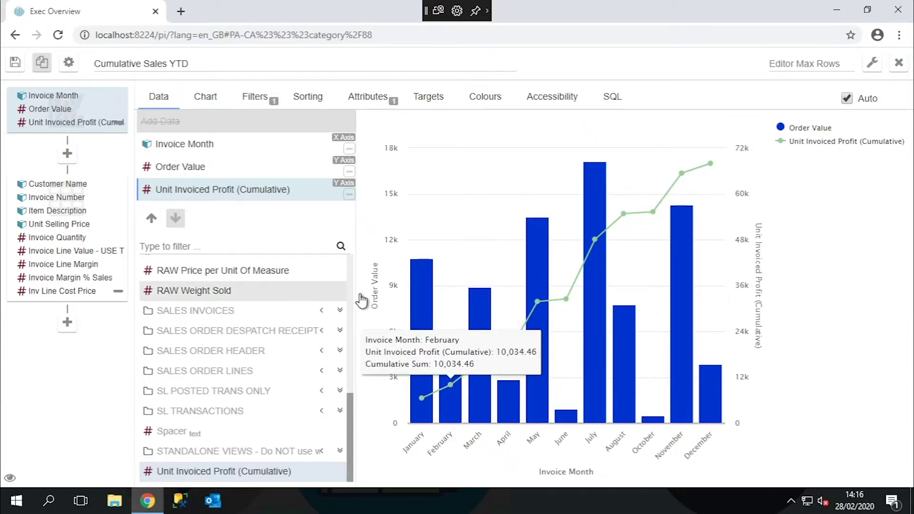
Change the Invoice Year filter's condition to "in" and include 2018 and 2020 alongside 2019.
{"action": "left_click", "coordinate": [252, 102]}
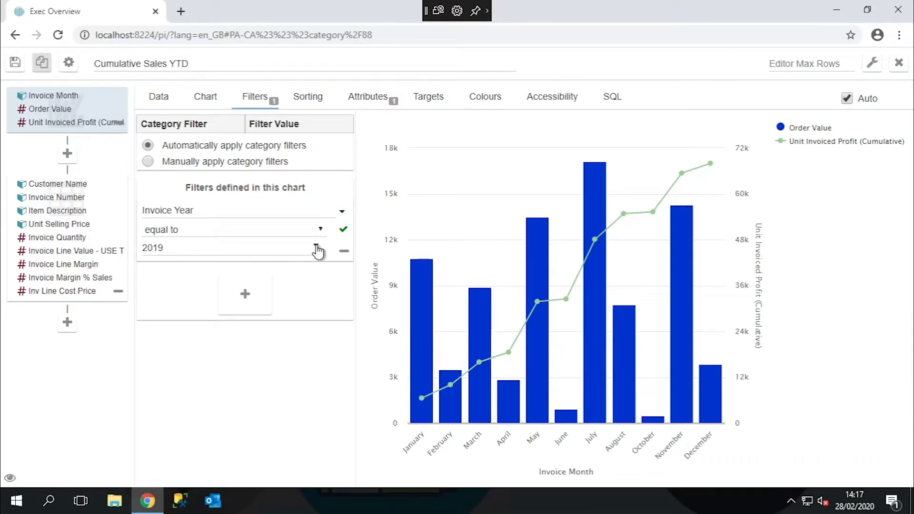
{"action": "left_click", "coordinate": [318, 229]}
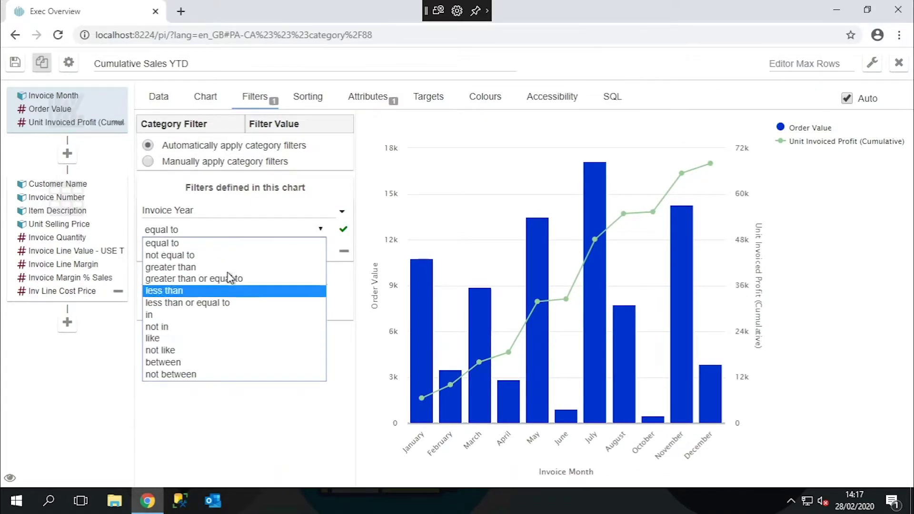
{"action": "left_click", "coordinate": [205, 317]}
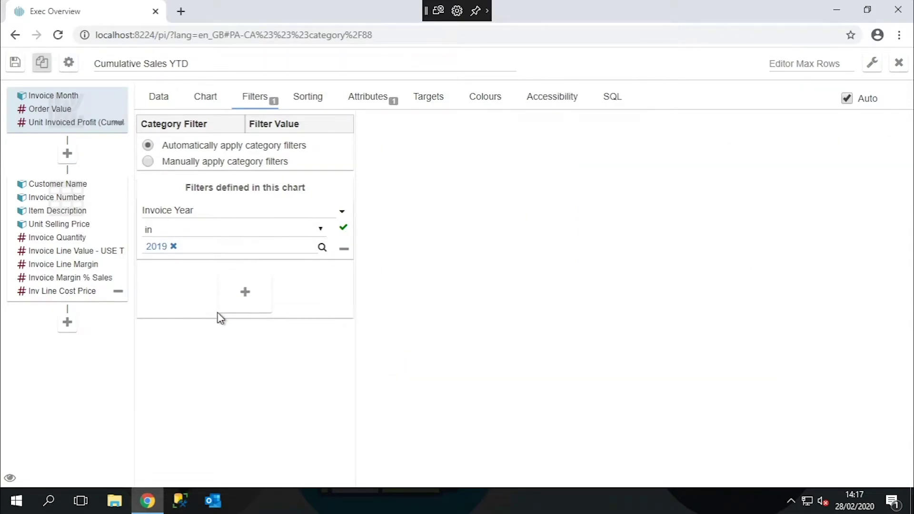
{"action": "left_click", "coordinate": [322, 251]}
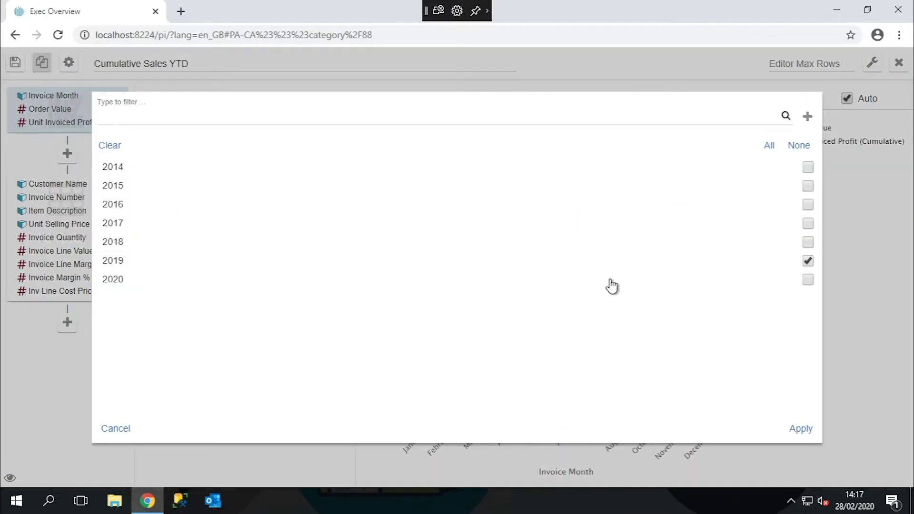
{"action": "left_click", "coordinate": [808, 281]}
{"action": "left_click", "coordinate": [808, 243]}
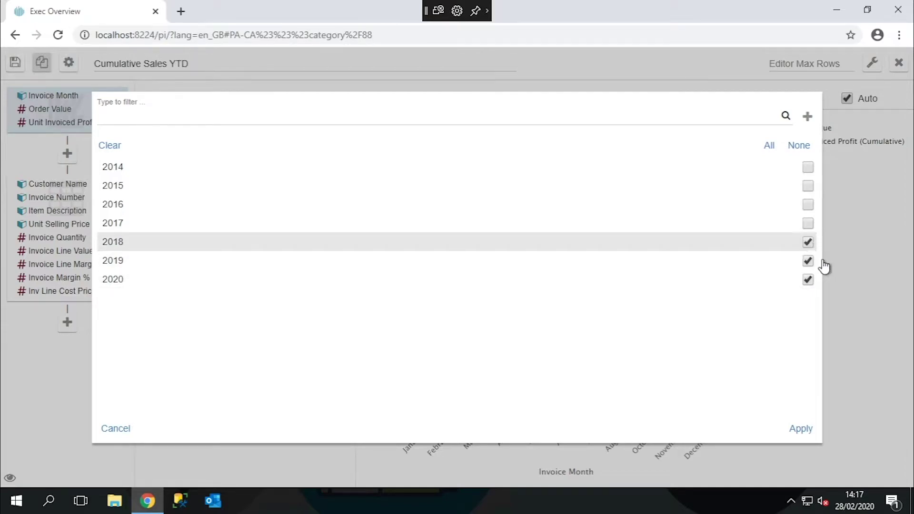
{"action": "left_click", "coordinate": [805, 433]}
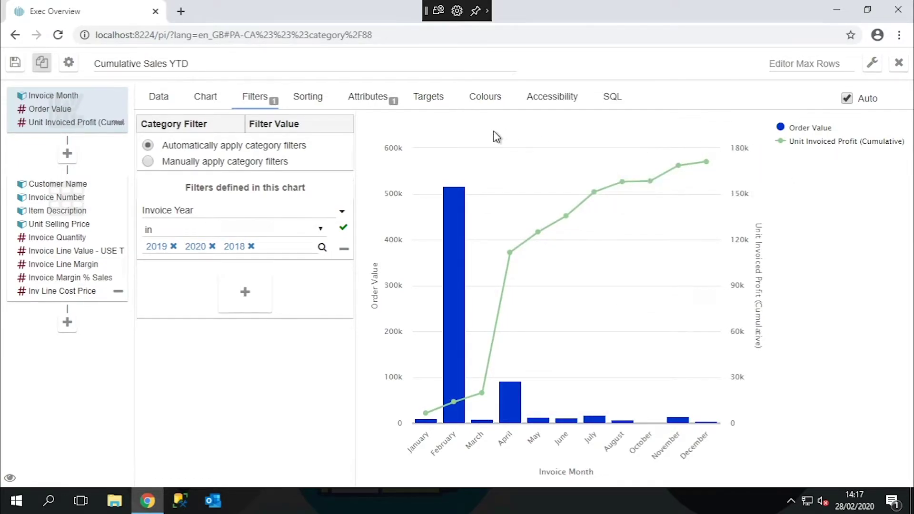
{"action": "mouse_move", "coordinate": [712, 169]}
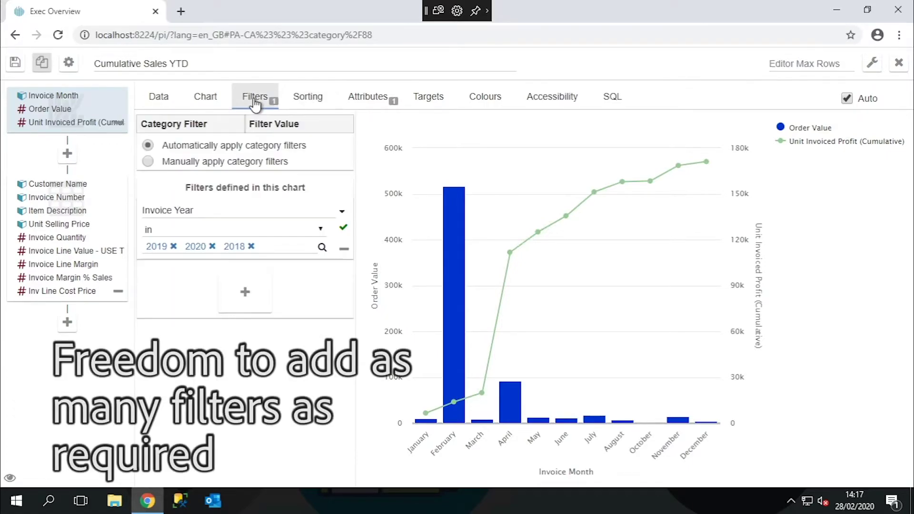
Add a second chart filter on Customer with the condition "not in" to exclude CASH SALE ACCOUNT.
{"action": "left_click", "coordinate": [248, 292]}
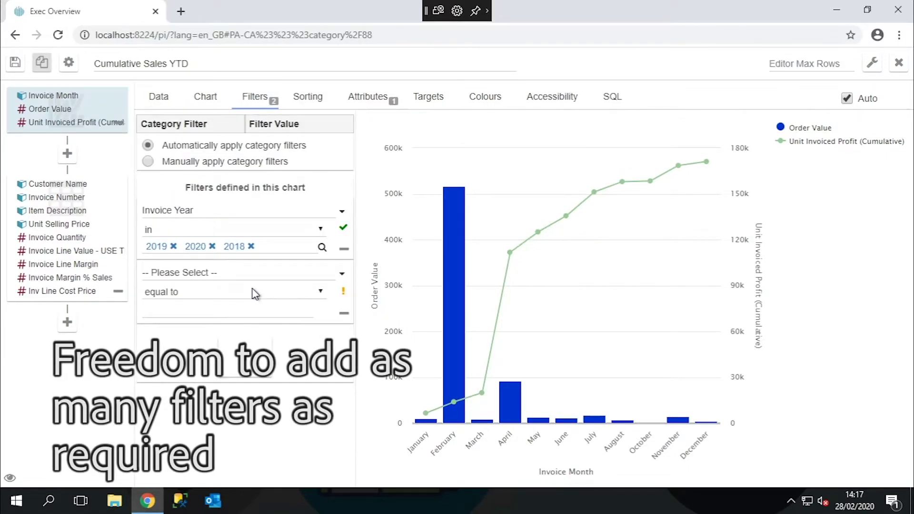
{"action": "left_click", "coordinate": [345, 269]}
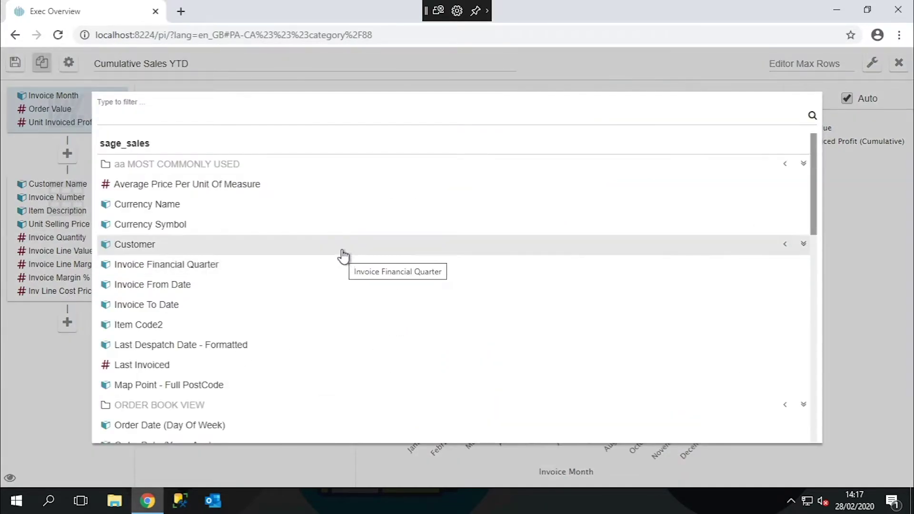
{"action": "left_click", "coordinate": [147, 245]}
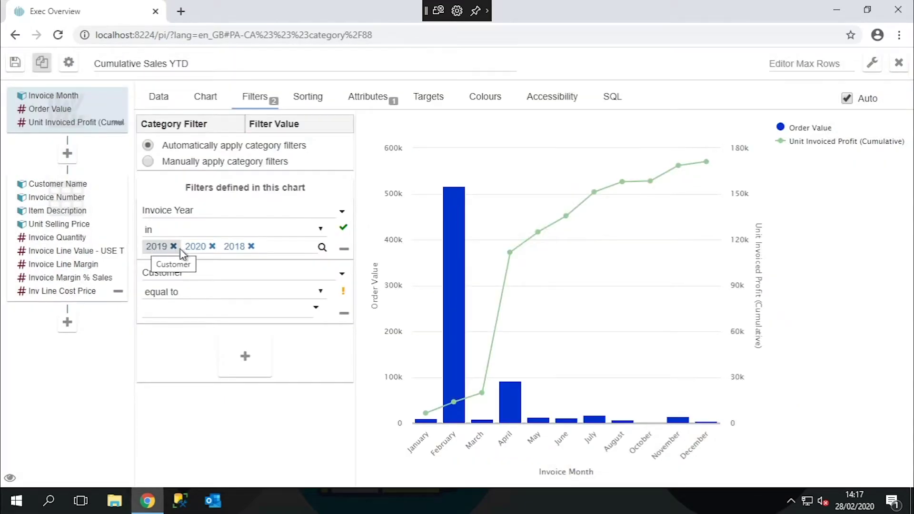
{"action": "left_click", "coordinate": [320, 291]}
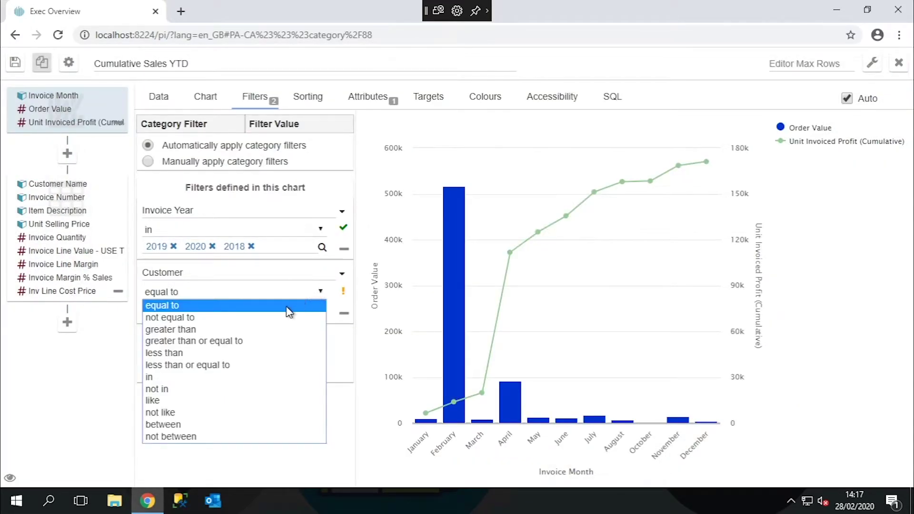
{"action": "left_click", "coordinate": [237, 391]}
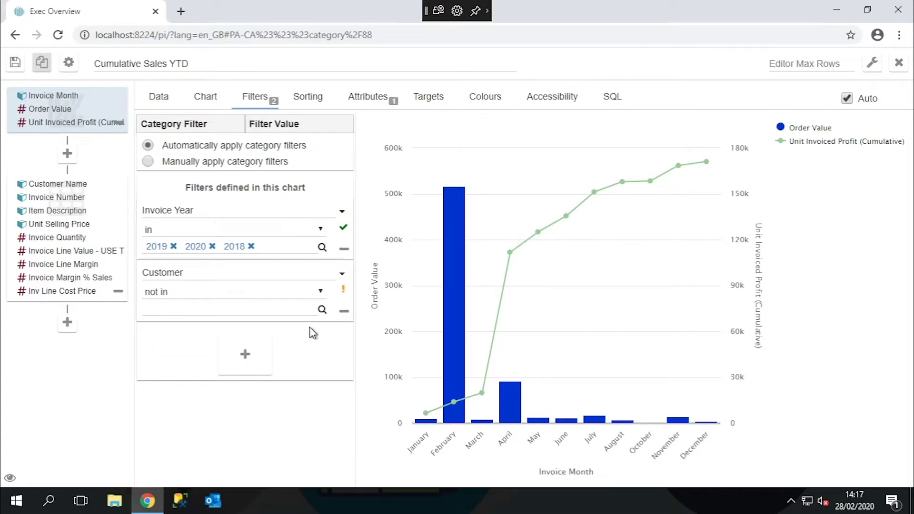
{"action": "left_click", "coordinate": [320, 312]}
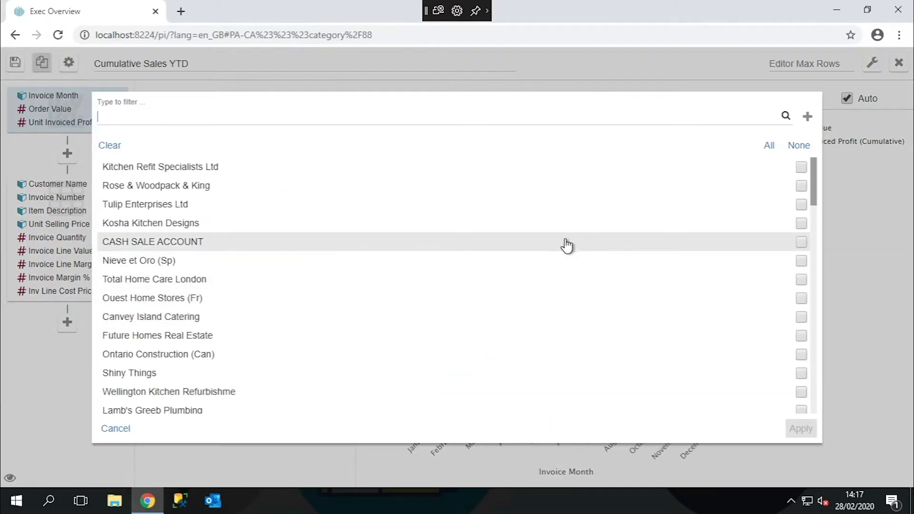
{"action": "left_click", "coordinate": [802, 247]}
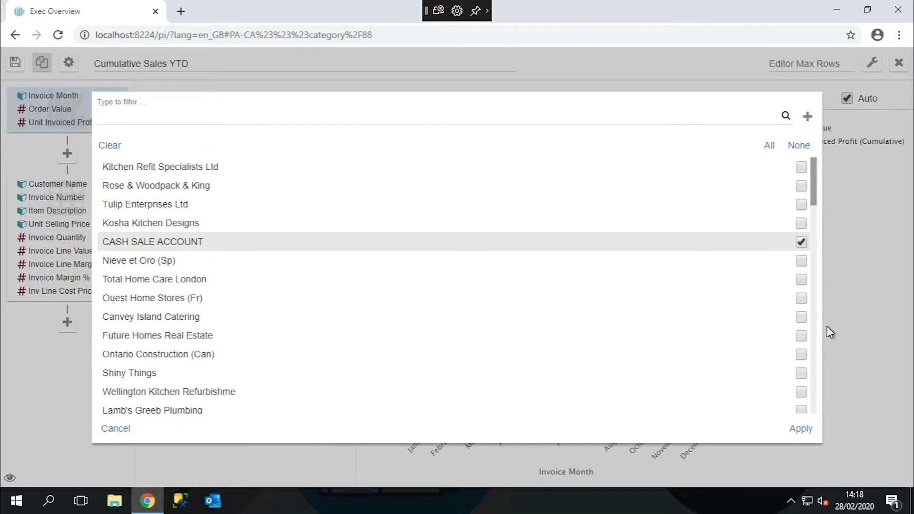
{"action": "left_click", "coordinate": [801, 428]}
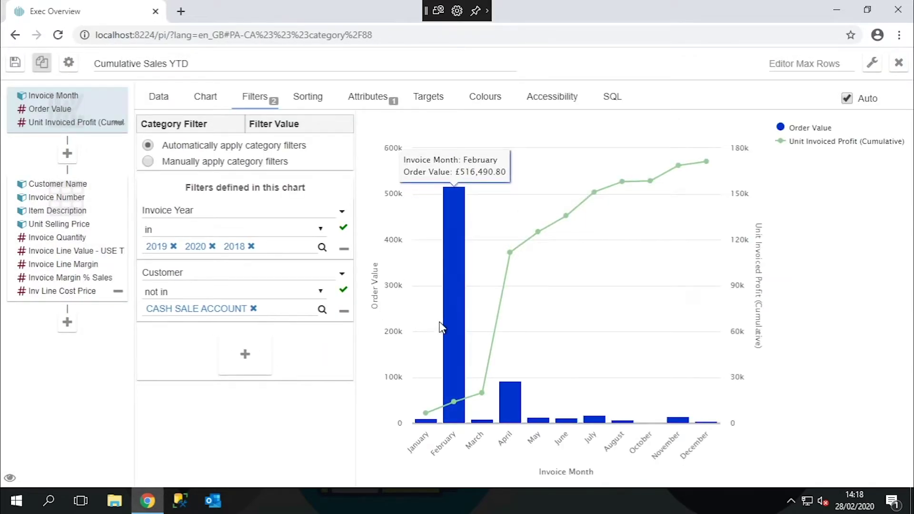
Add a sort rule on Invoice Value - Raw to the chart and set it to descending order.
{"action": "left_click", "coordinate": [314, 98]}
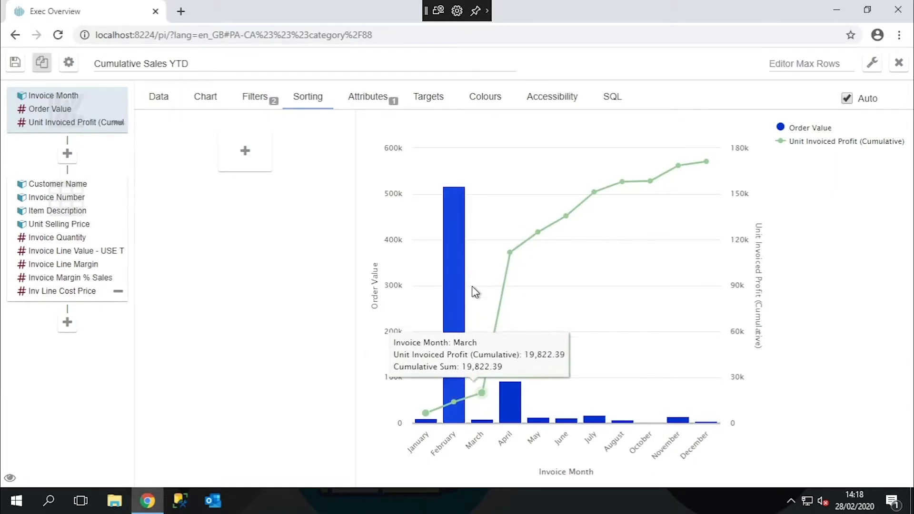
{"action": "left_click", "coordinate": [245, 151]}
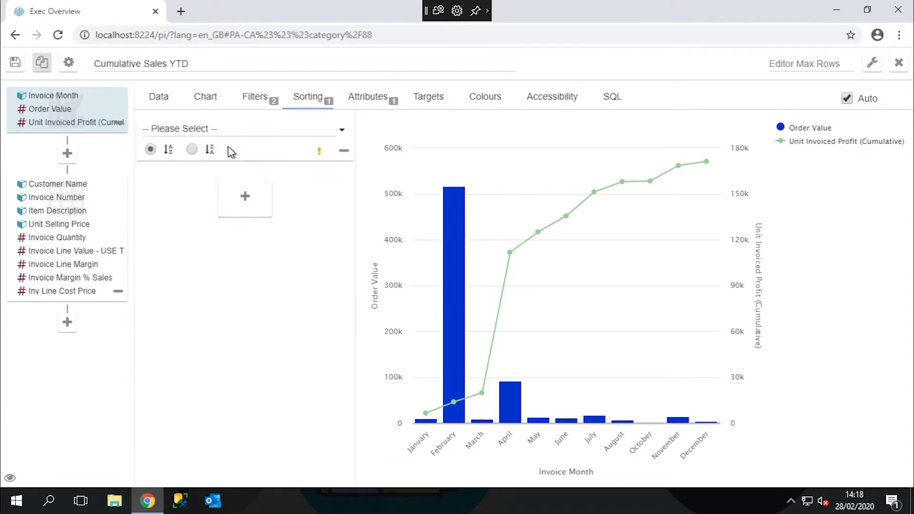
{"action": "left_click", "coordinate": [340, 136]}
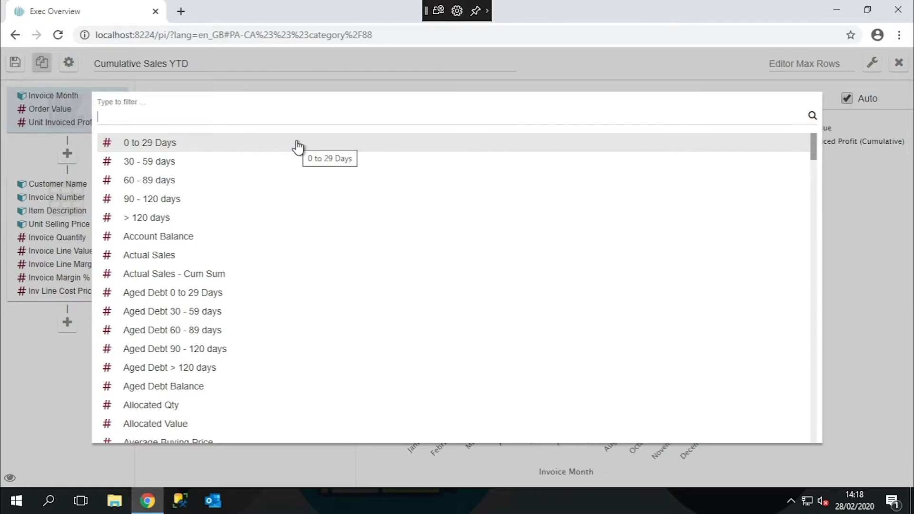
{"action": "type", "text": "invoi"}
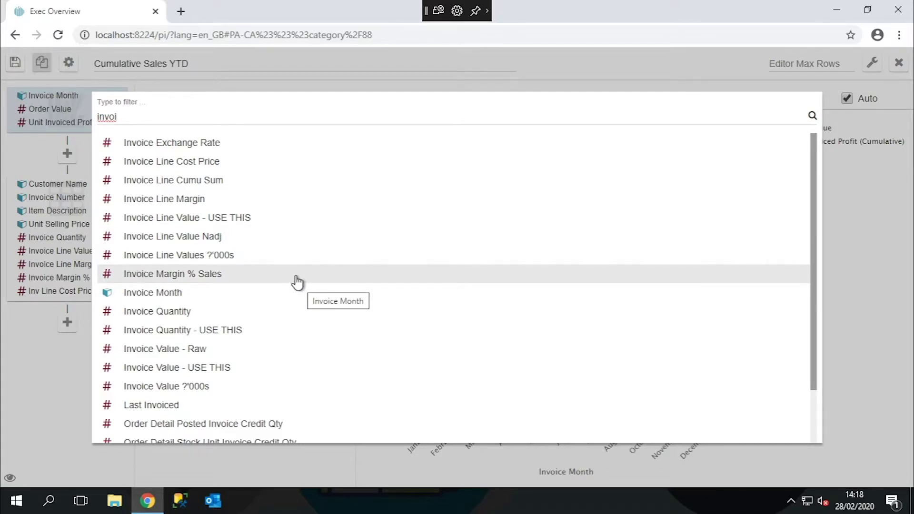
{"action": "type", "text": "ce va"}
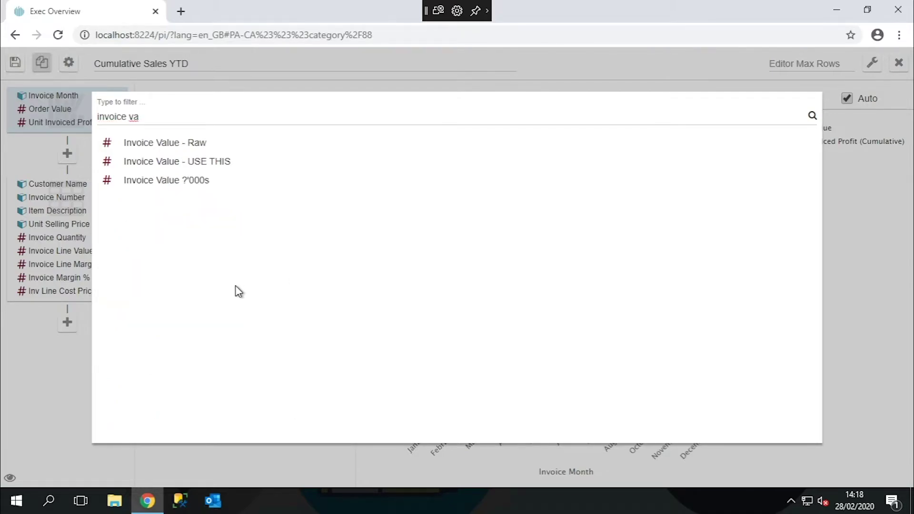
{"action": "left_click", "coordinate": [190, 151]}
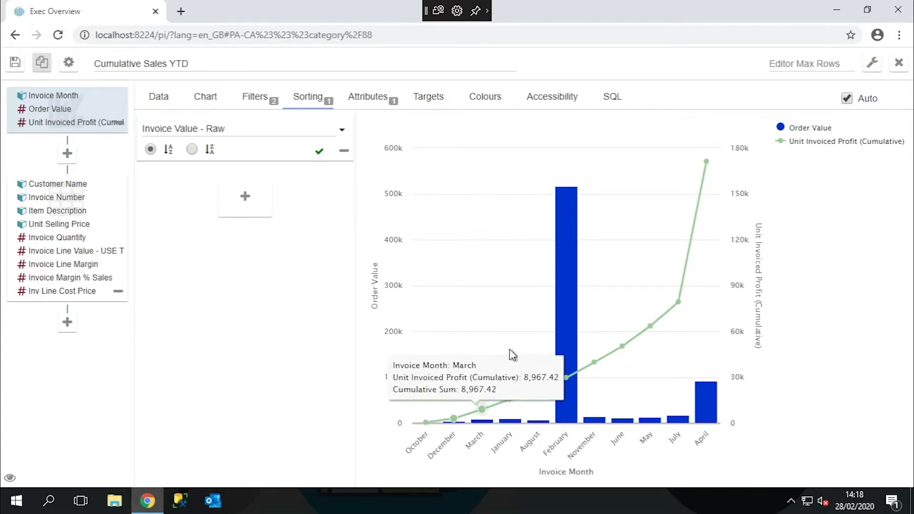
{"action": "left_click", "coordinate": [192, 150]}
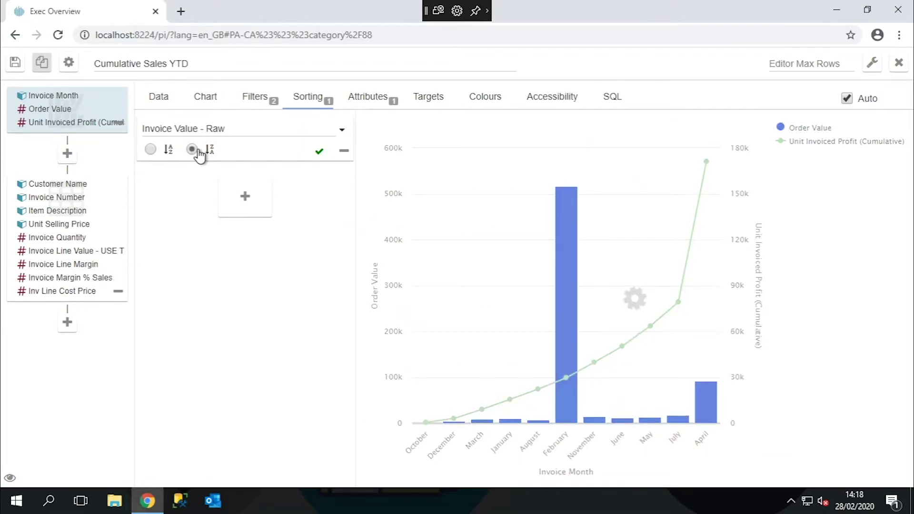
Change the sort rule's field to Order Value, trying ascending order before setting it back to descending.
{"action": "left_click", "coordinate": [337, 131]}
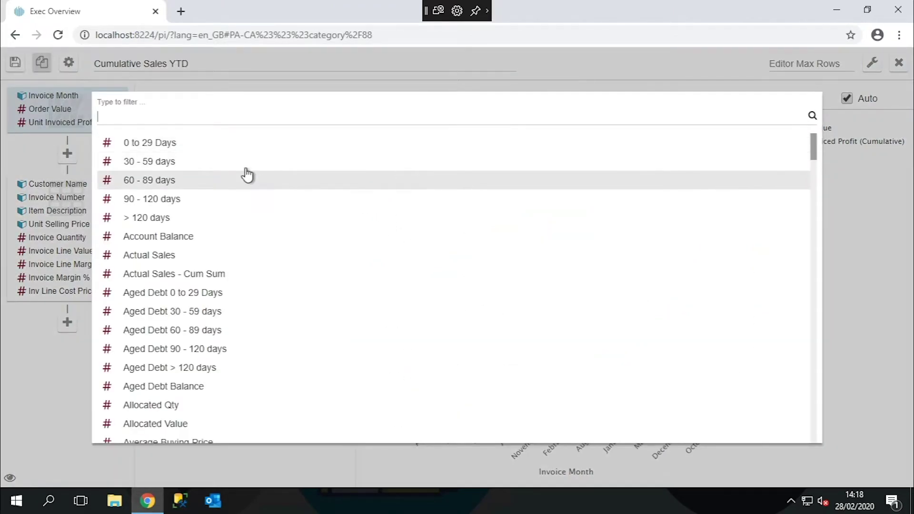
{"action": "type", "text": "order valu"}
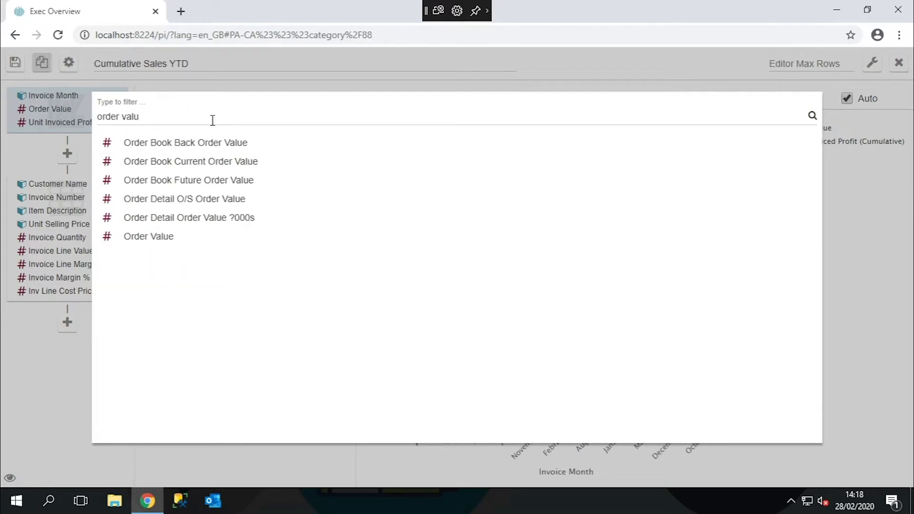
{"action": "left_click", "coordinate": [175, 238]}
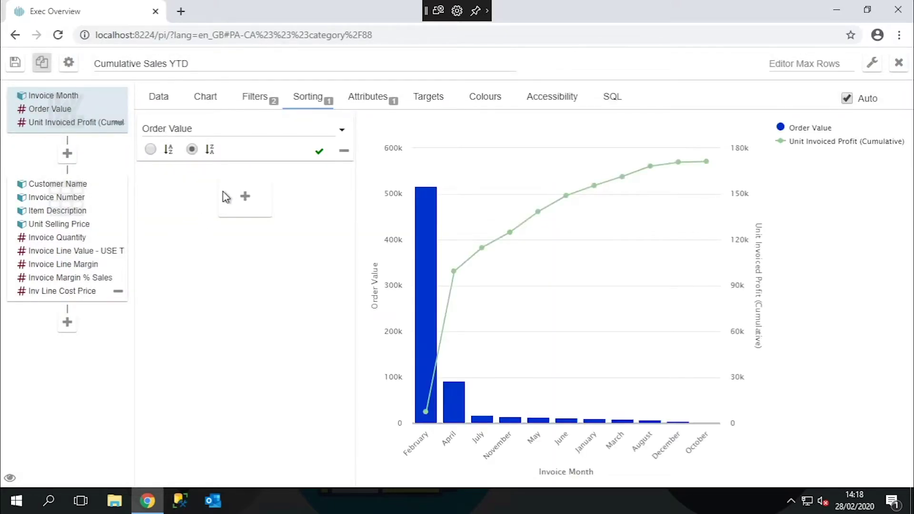
{"action": "left_click", "coordinate": [150, 150]}
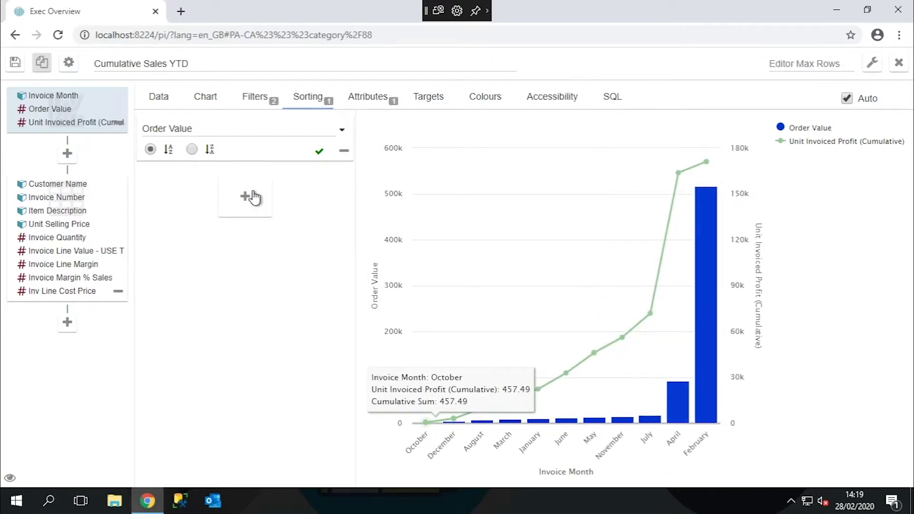
{"action": "left_click", "coordinate": [192, 150]}
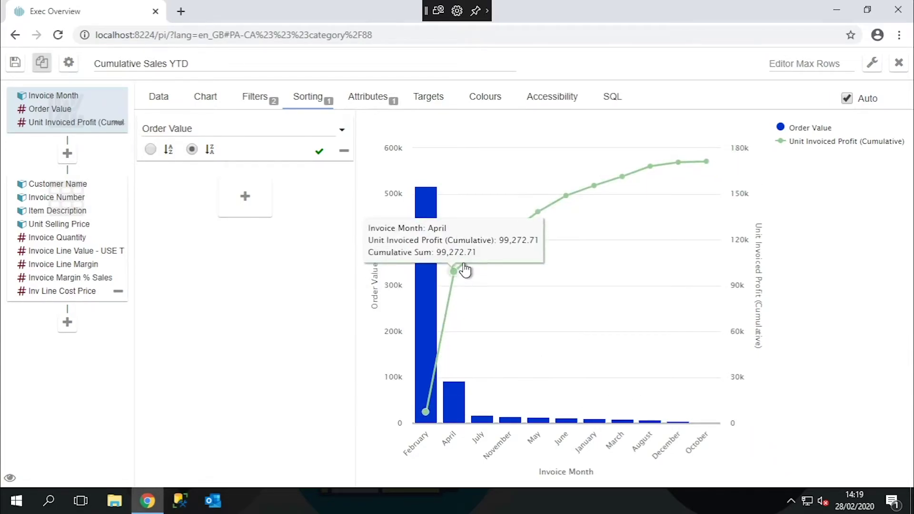
Set the chart title to "Sales for the last 3 years" and the chart subtitle to "Invoiced orders only".
{"action": "left_click", "coordinate": [368, 96]}
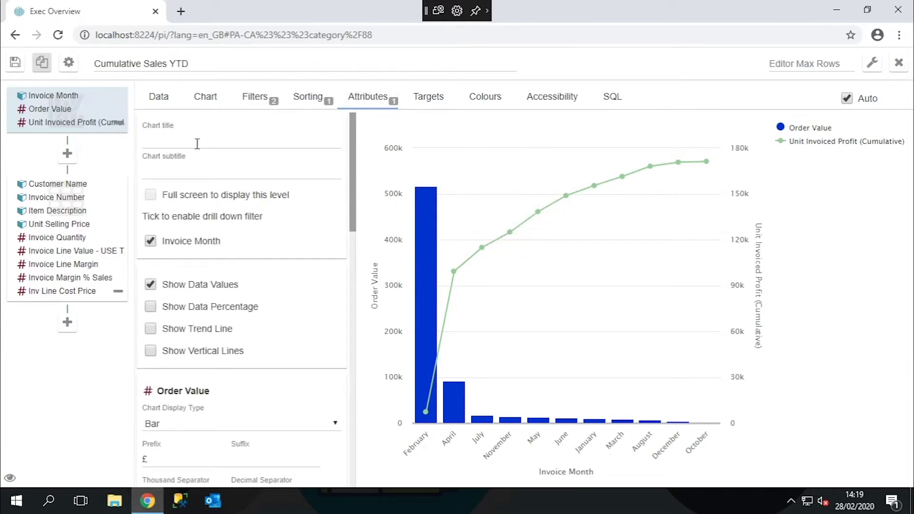
{"action": "left_click_drag", "start_coordinate": [189, 63], "coordinate": [95, 66]}
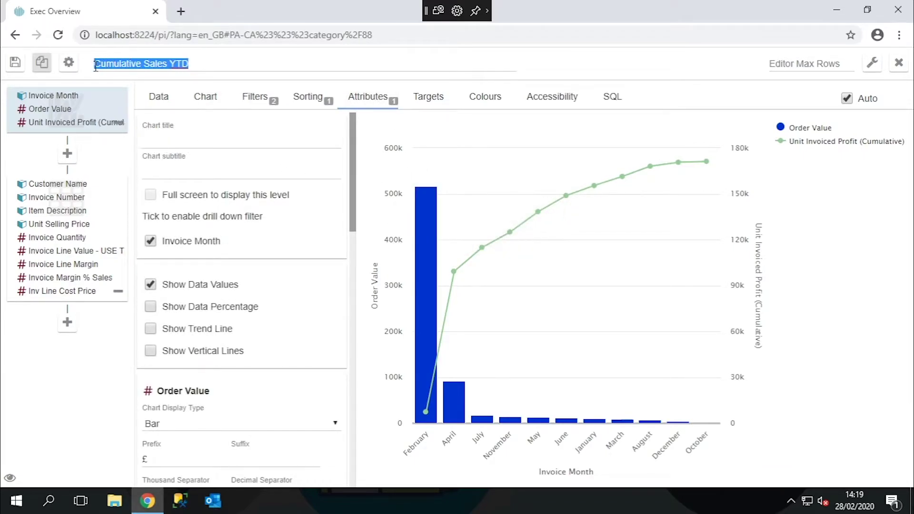
{"action": "left_click", "coordinate": [185, 141]}
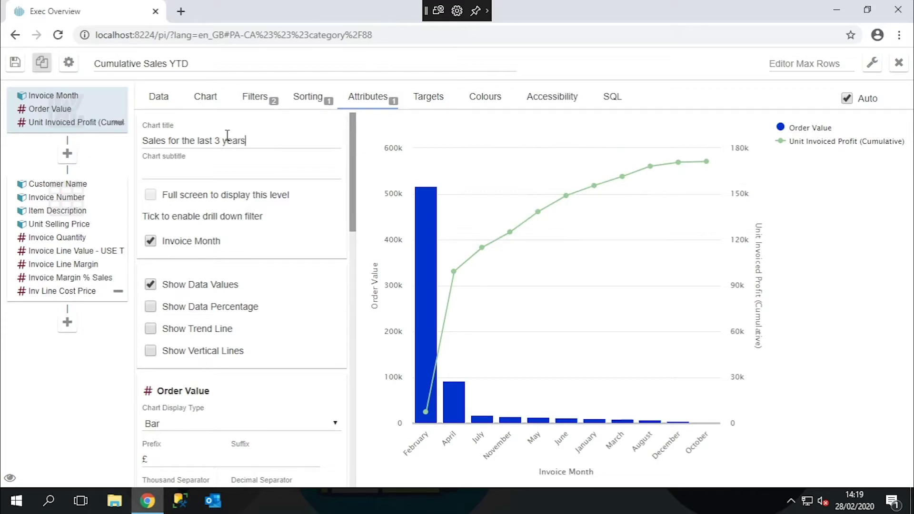
{"action": "left_click_drag", "start_coordinate": [251, 143], "coordinate": [152, 144]}
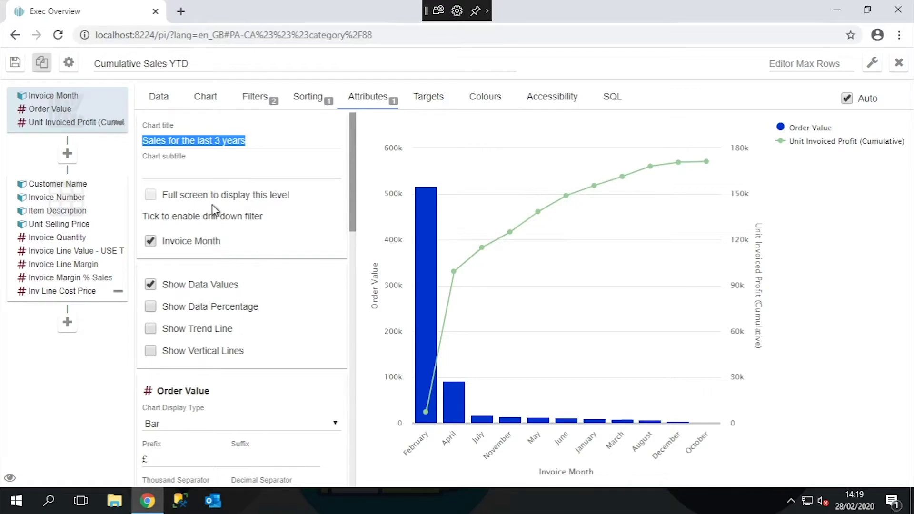
{"action": "left_click", "coordinate": [190, 171]}
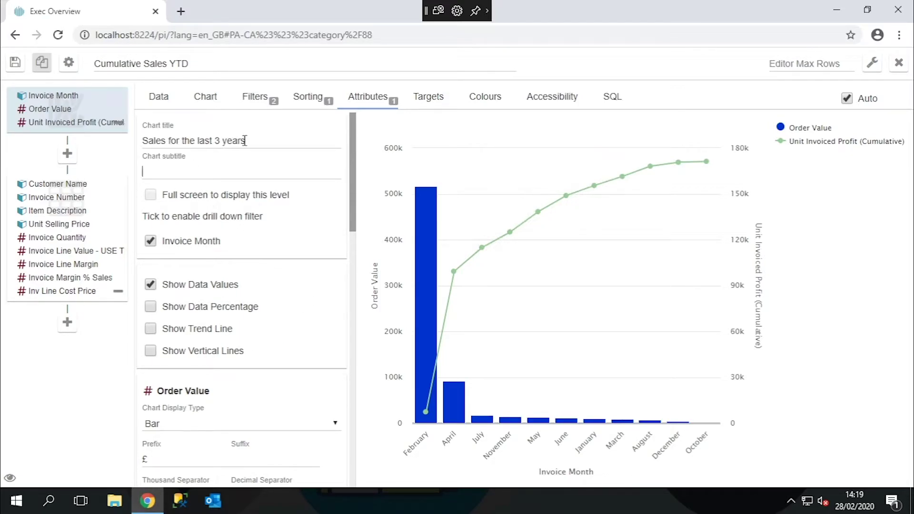
{"action": "left_click_drag", "start_coordinate": [244, 141], "coordinate": [178, 150]}
{"action": "left_click", "coordinate": [180, 171]}
{"action": "type", "text": "Invoiced orders only"}
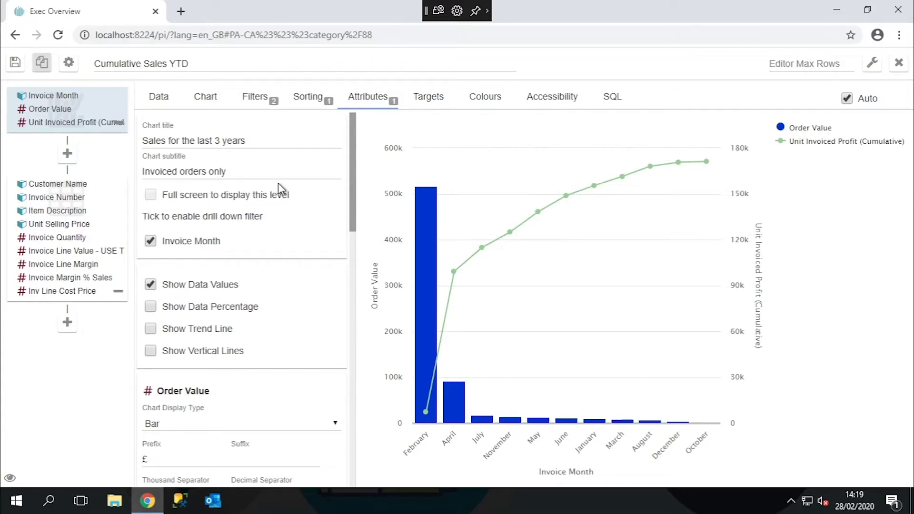
Try out the chart's trend line, switch it back off and show vertical lines instead.
{"action": "scroll", "coordinate": [354, 204], "scroll_direction": "down", "scroll_amount": 2}
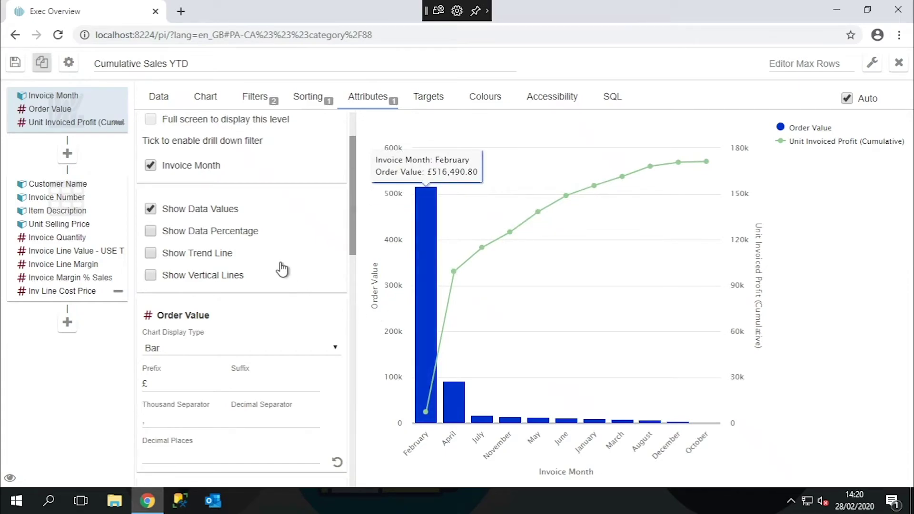
{"action": "left_click", "coordinate": [150, 254]}
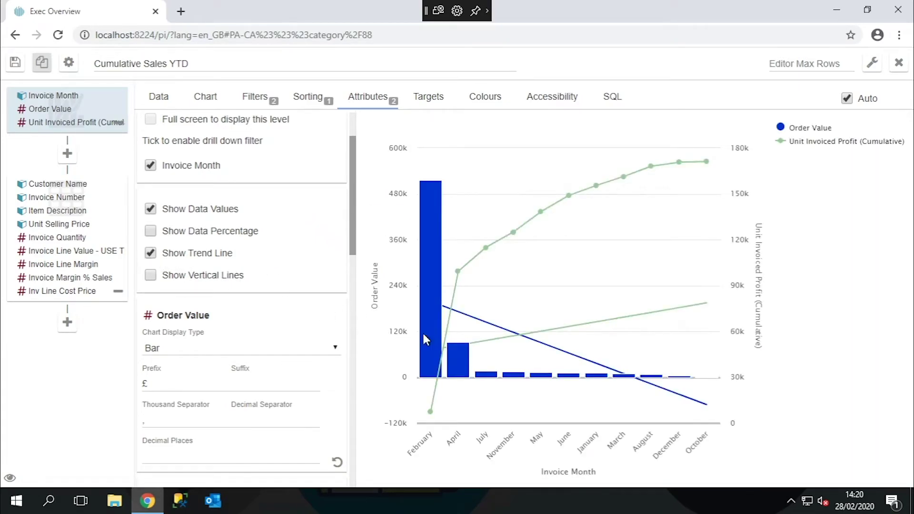
{"action": "left_click", "coordinate": [151, 254]}
{"action": "left_click", "coordinate": [151, 276]}
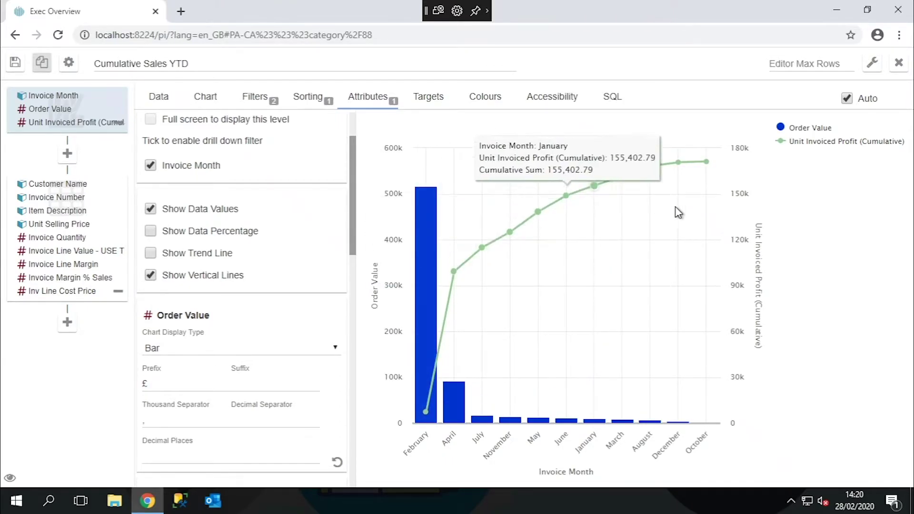
Review the display types offered for Order Value and set Unit Invoiced Profit (Cumulative) to display as Area.
{"action": "scroll", "coordinate": [355, 230], "scroll_direction": "down", "scroll_amount": 3}
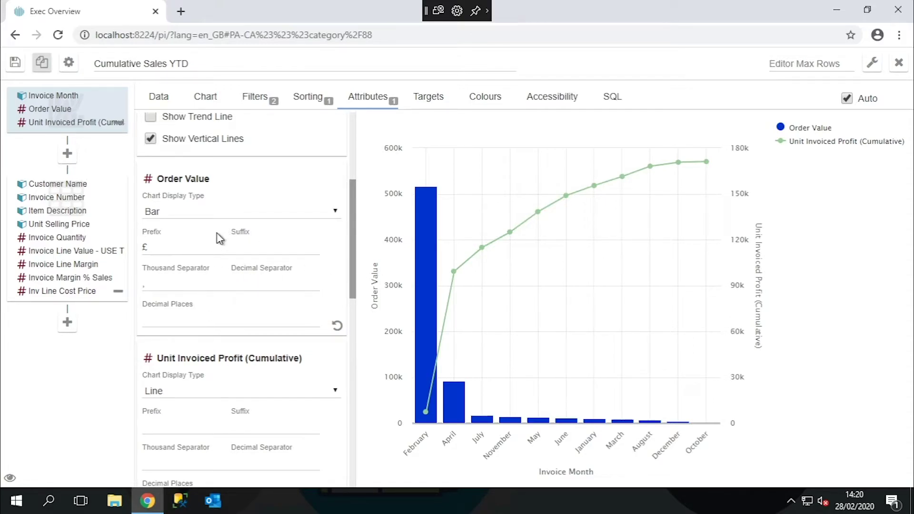
{"action": "left_click", "coordinate": [336, 211]}
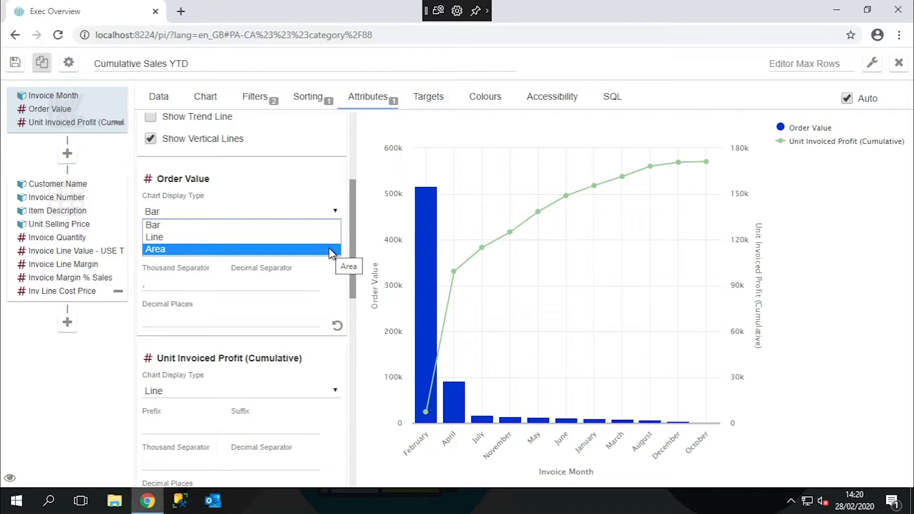
{"action": "left_click", "coordinate": [335, 391]}
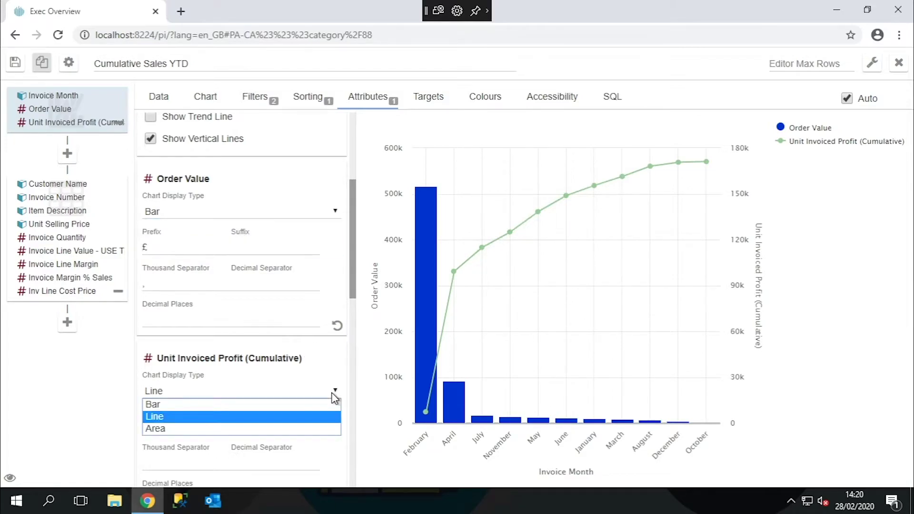
{"action": "left_click", "coordinate": [324, 430]}
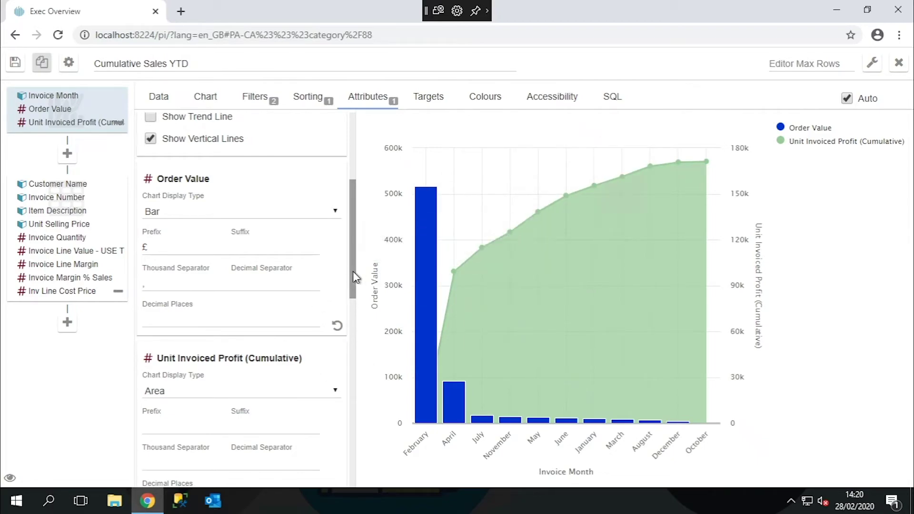
Set the decimal places to 0 for both Order Value and Unit Invoiced Profit (Cumulative).
{"action": "scroll", "coordinate": [355, 277], "scroll_direction": "down", "scroll_amount": 2}
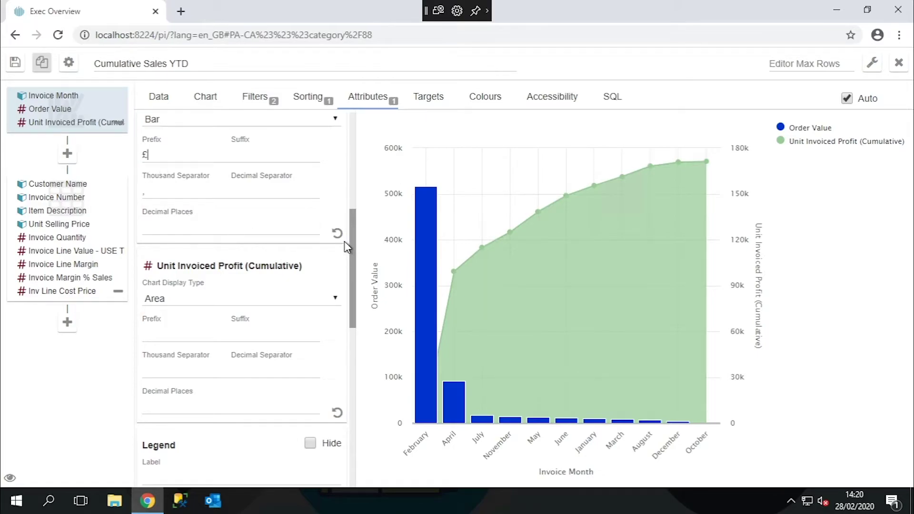
{"action": "scroll", "coordinate": [344, 241], "scroll_direction": "up", "scroll_amount": 2}
{"action": "scroll", "coordinate": [341, 230], "scroll_direction": "down", "scroll_amount": 1}
{"action": "left_click", "coordinate": [274, 275]}
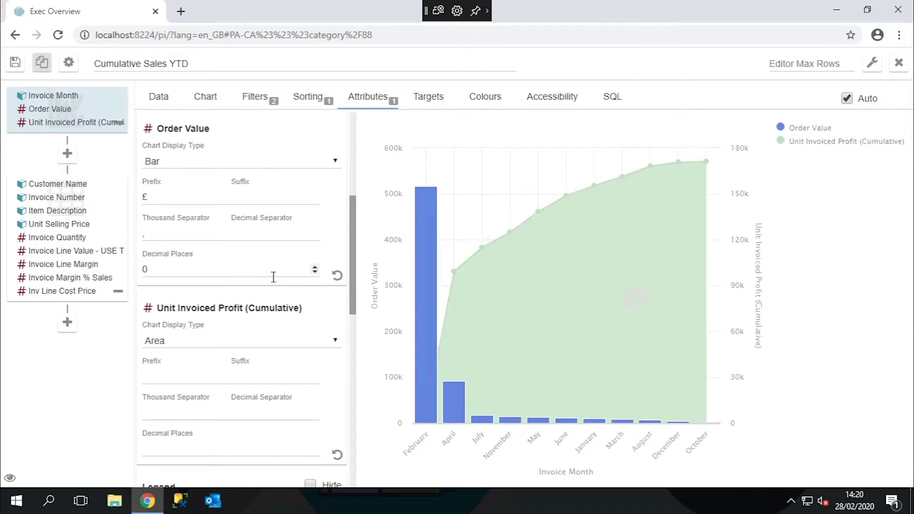
{"action": "left_click_drag", "start_coordinate": [350, 244], "coordinate": [350, 285]}
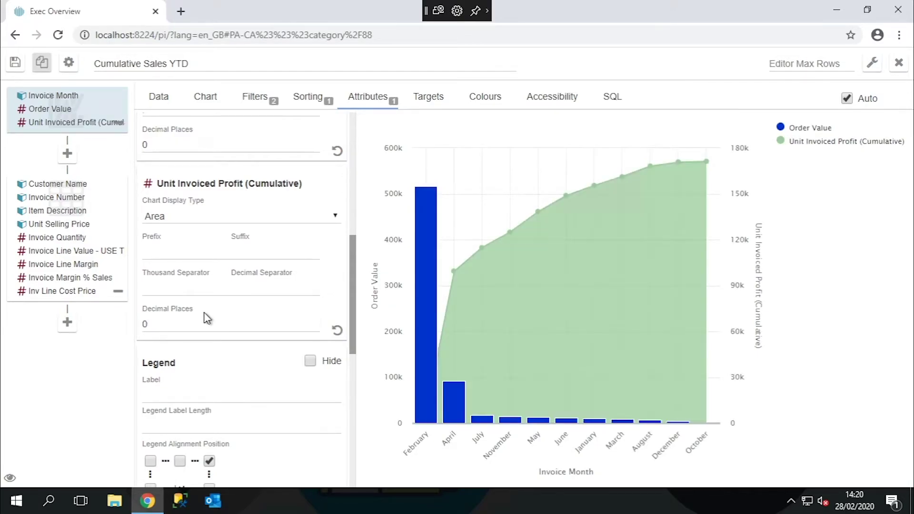
Align the legend centrally above the chart, try hiding it and show it again.
{"action": "left_click_drag", "start_coordinate": [353, 284], "coordinate": [351, 317]}
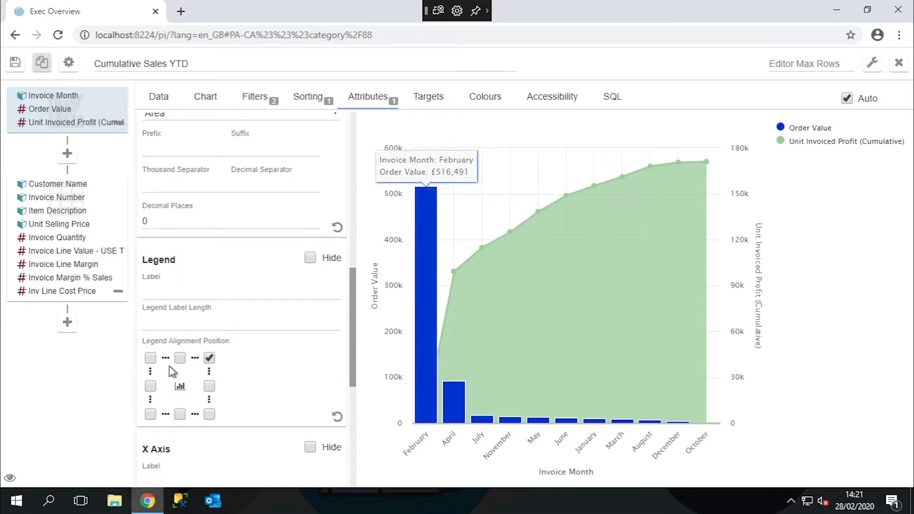
{"action": "left_click", "coordinate": [180, 359]}
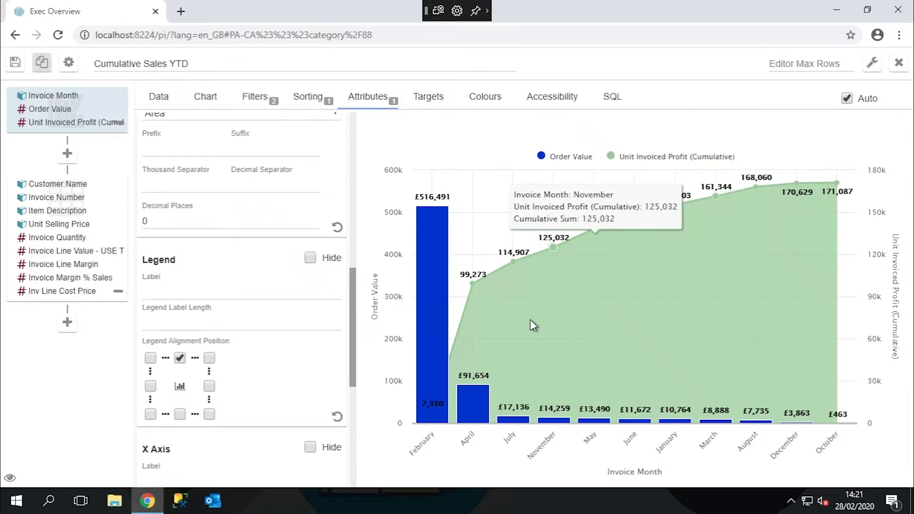
{"action": "left_click", "coordinate": [310, 260]}
{"action": "left_click", "coordinate": [310, 262]}
{"action": "scroll", "coordinate": [352, 299], "scroll_direction": "down", "scroll_amount": 3}
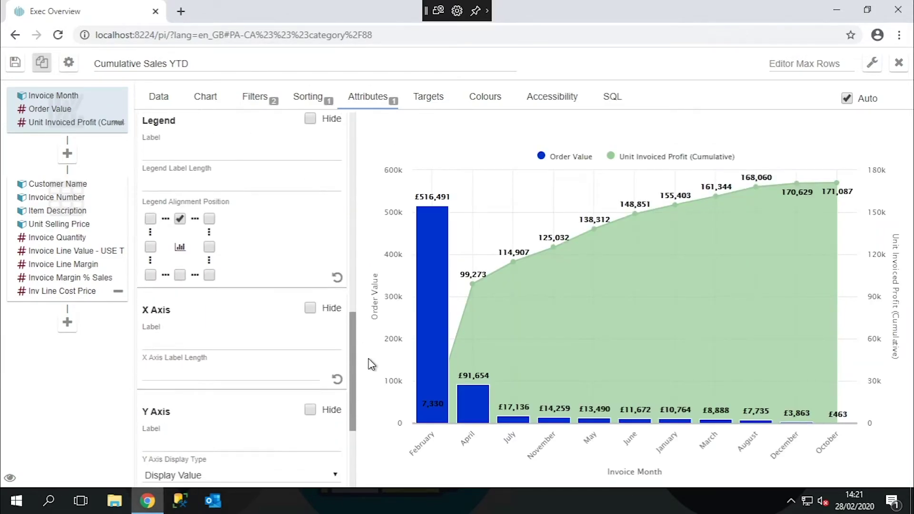
{"action": "scroll", "coordinate": [372, 364], "scroll_direction": "up", "scroll_amount": 10}
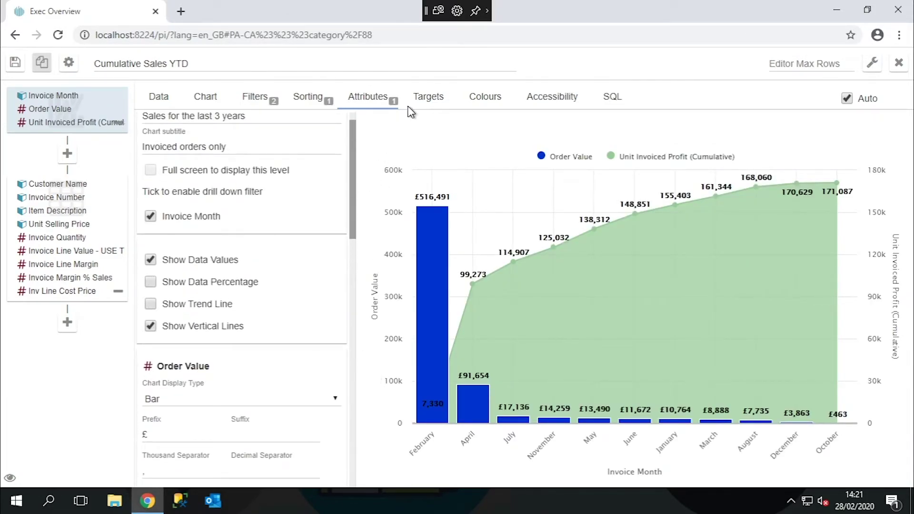
Add a target band from 0 to 150000 to the chart and colour it bright red (#fb1b09).
{"action": "left_click", "coordinate": [441, 101]}
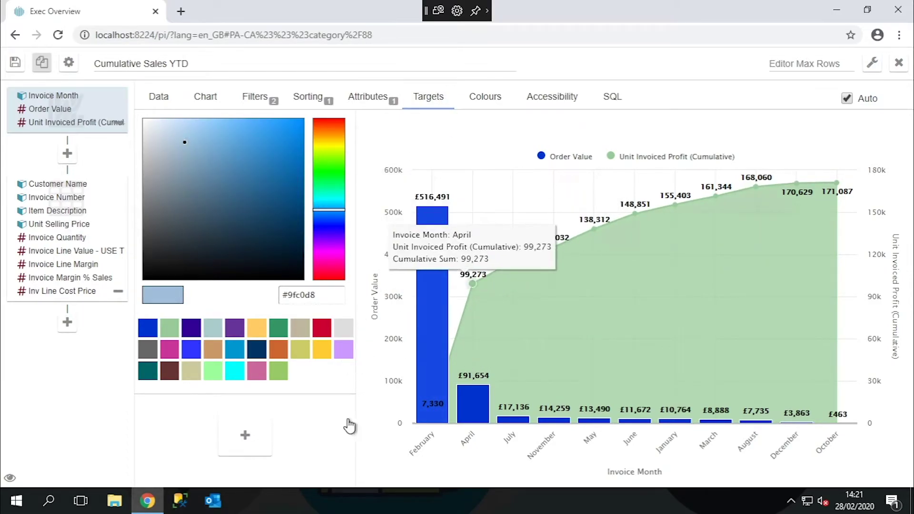
{"action": "left_click", "coordinate": [245, 435]}
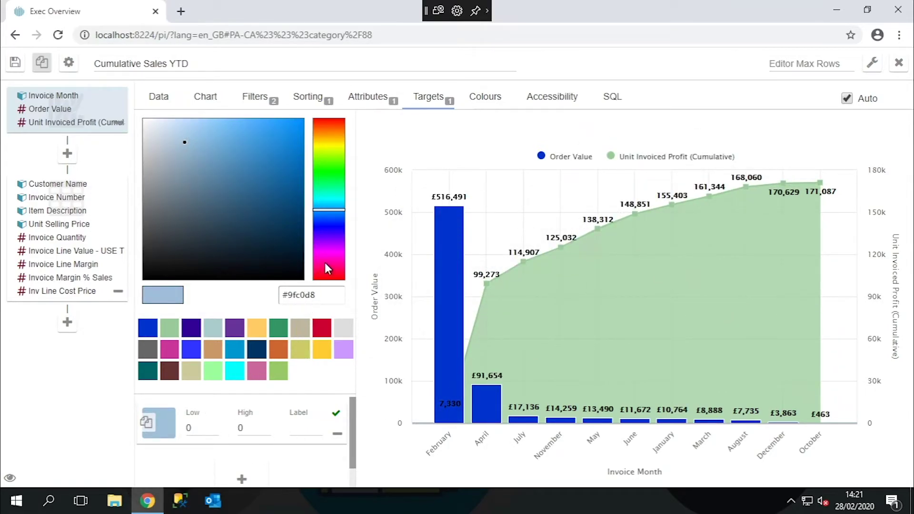
{"action": "left_click", "coordinate": [332, 120]}
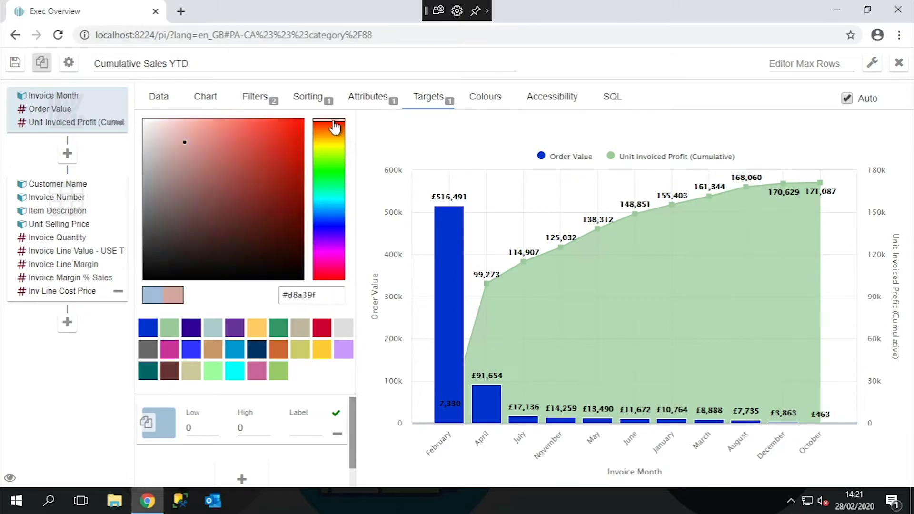
{"action": "left_click", "coordinate": [282, 145]}
{"action": "left_click", "coordinate": [281, 125]}
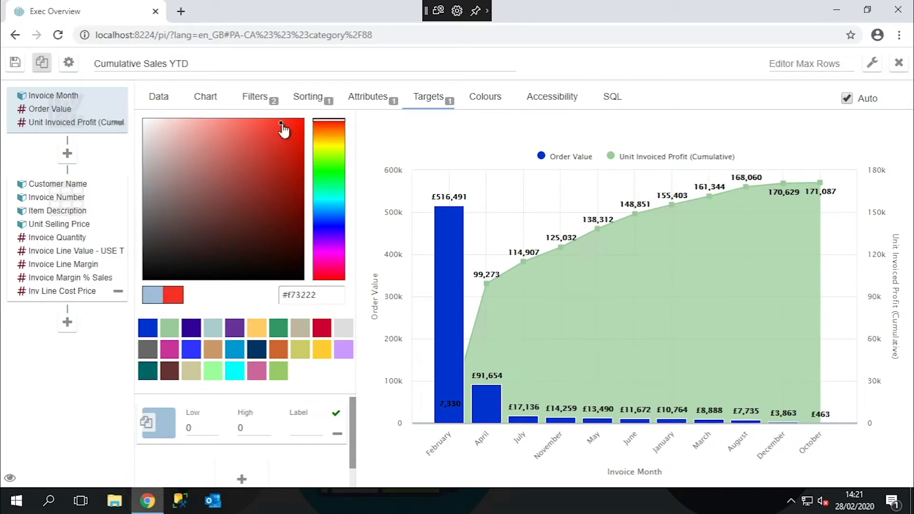
{"action": "left_click", "coordinate": [297, 121]}
{"action": "left_click", "coordinate": [164, 420]}
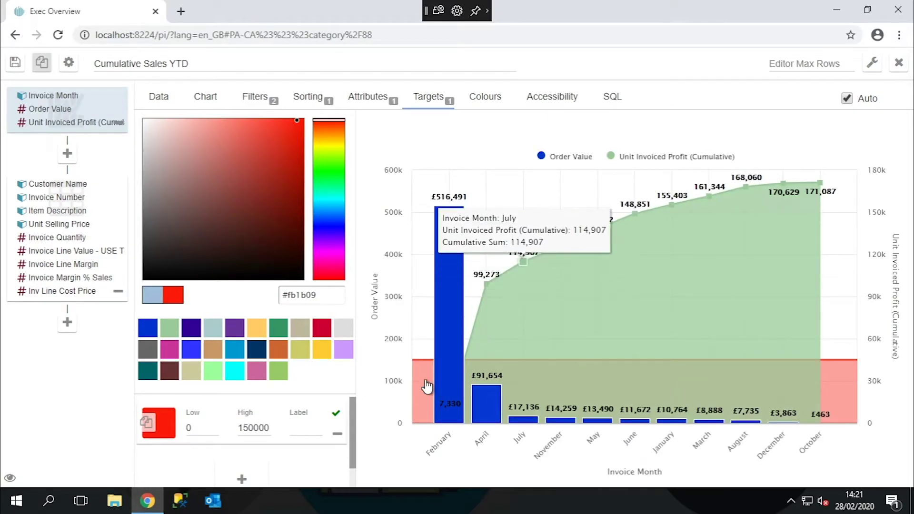
Add a yellow (#ffcc33) target band from 150000 to 450000 and a green (#99cc66) one from 450000 to 900000.
{"action": "left_click", "coordinate": [322, 347]}
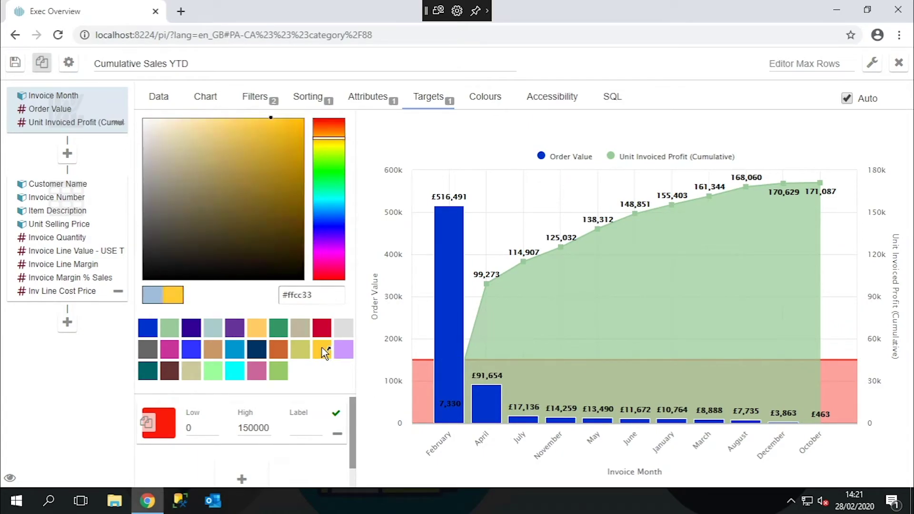
{"action": "left_click", "coordinate": [247, 481]}
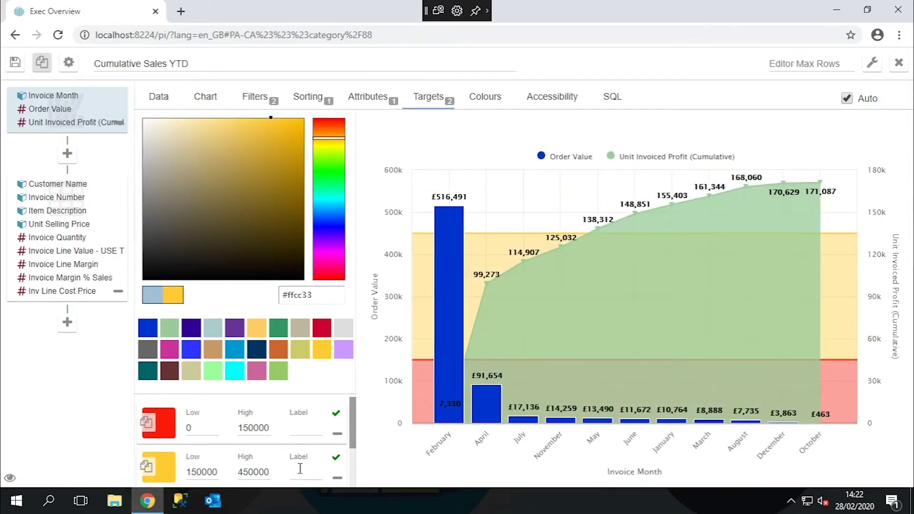
{"action": "left_click", "coordinate": [338, 433]}
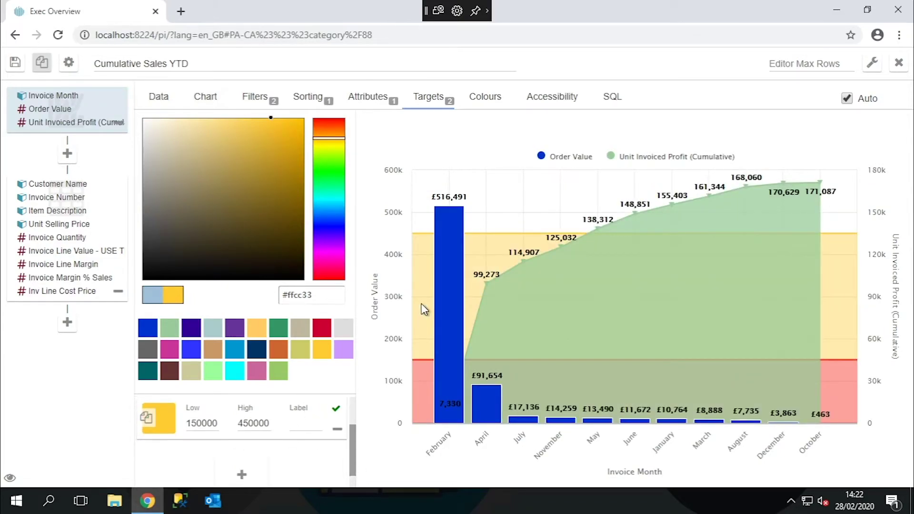
{"action": "left_click", "coordinate": [279, 370]}
{"action": "left_click", "coordinate": [242, 474]}
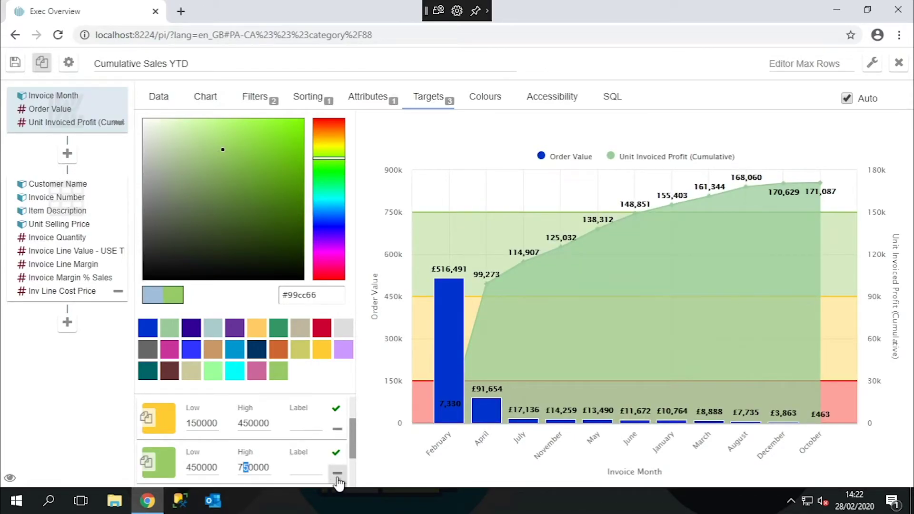
{"action": "type", "text": "0"}
{"action": "key", "text": "BackSpace"}
{"action": "type", "text": "9"}
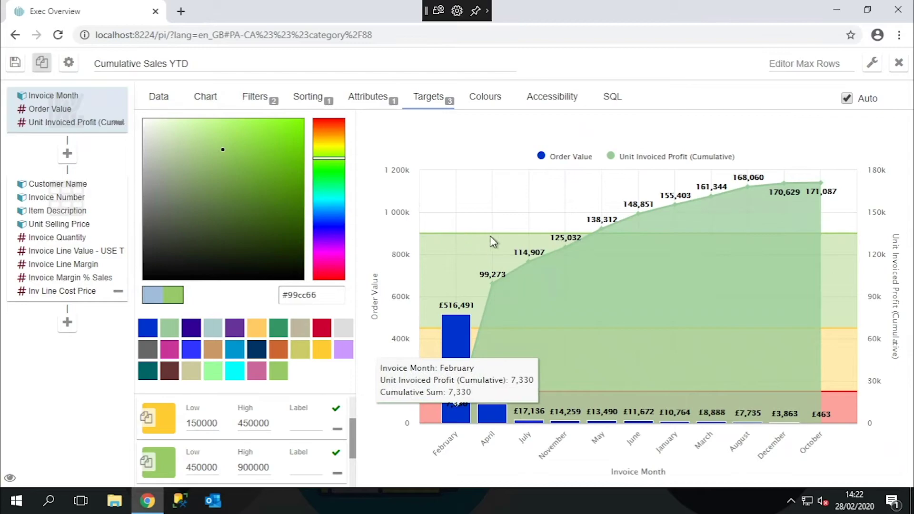
Add custom series colours to the chart and recolour Order Value to magenta (#cc3399).
{"action": "left_click", "coordinate": [484, 100]}
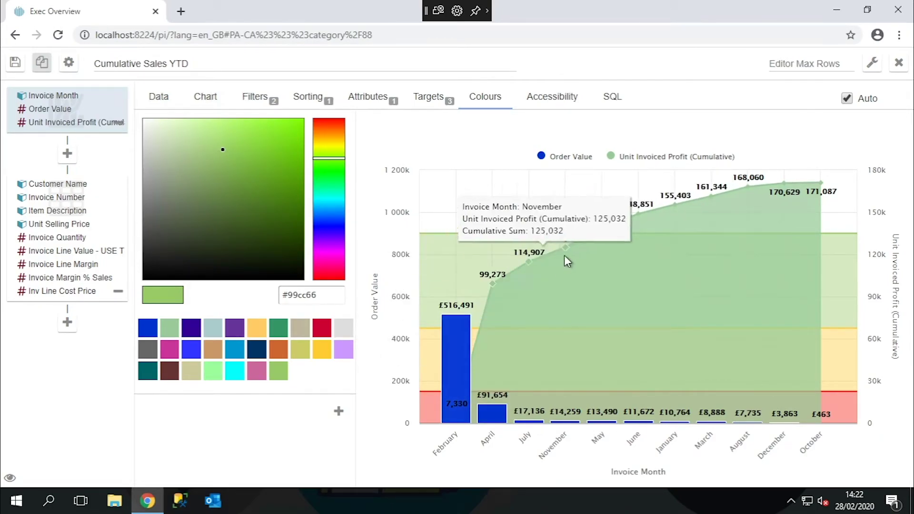
{"action": "left_click", "coordinate": [338, 412]}
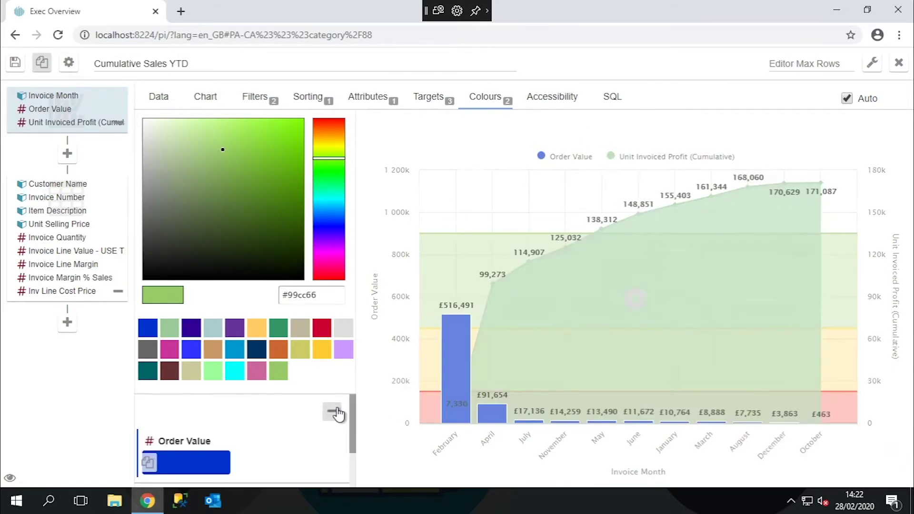
{"action": "scroll", "coordinate": [353, 433], "scroll_direction": "down", "scroll_amount": 2}
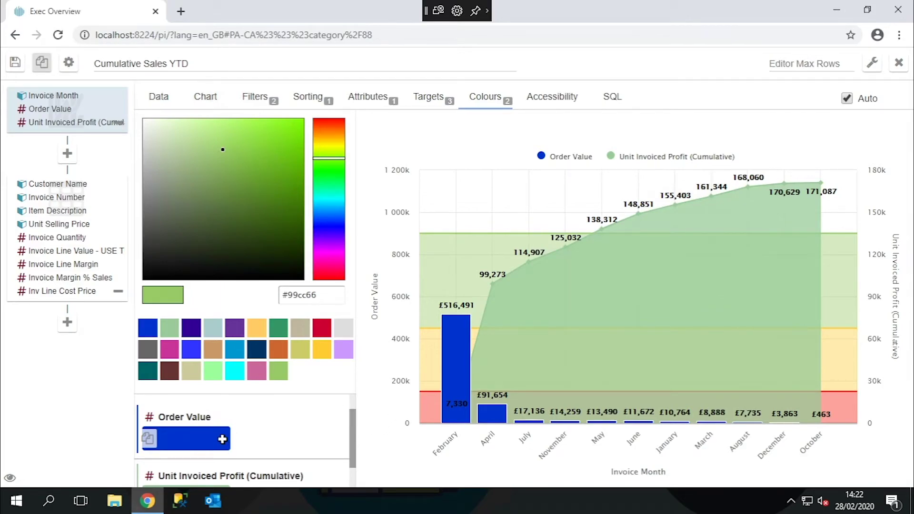
{"action": "left_click", "coordinate": [168, 347]}
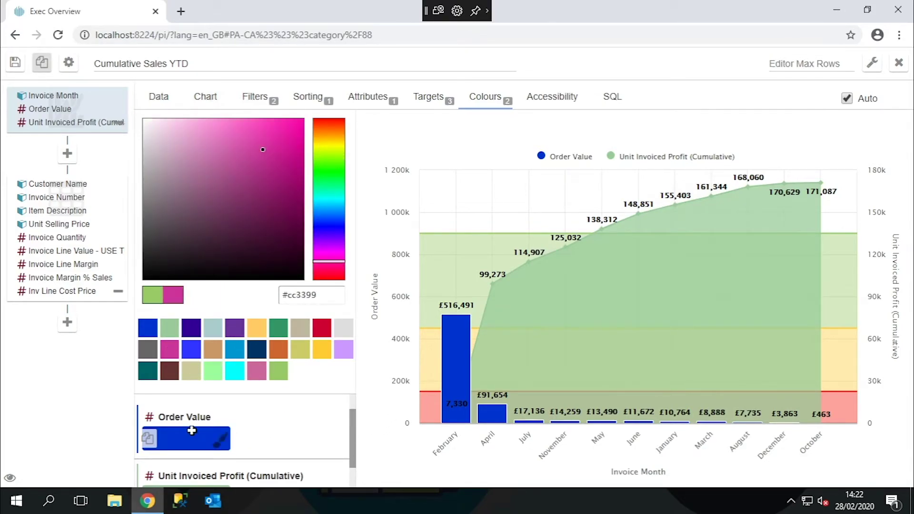
{"action": "left_click", "coordinate": [191, 430]}
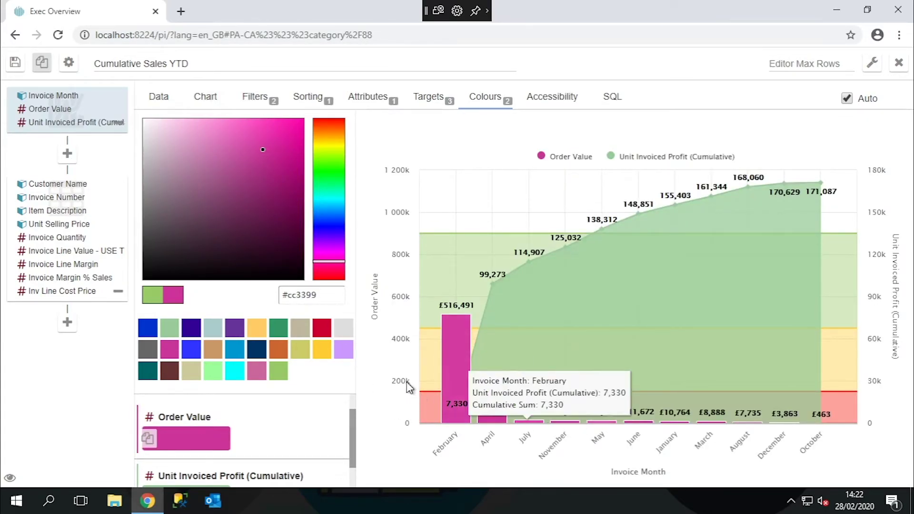
Remove the Invoice Line Value - USE THIS column from the drill-down level's table.
{"action": "scroll", "coordinate": [350, 445], "scroll_direction": "up", "scroll_amount": 1}
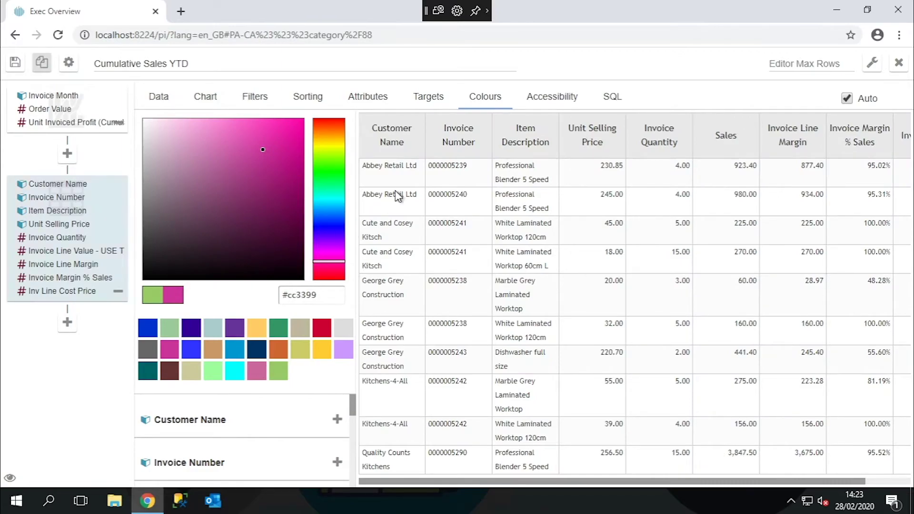
{"action": "left_click", "coordinate": [156, 103]}
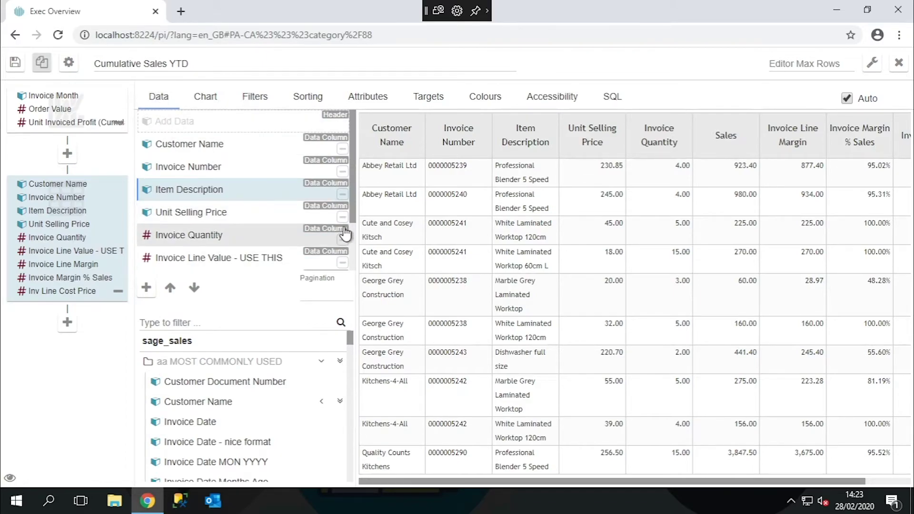
{"action": "left_click_drag", "start_coordinate": [353, 214], "coordinate": [361, 269]}
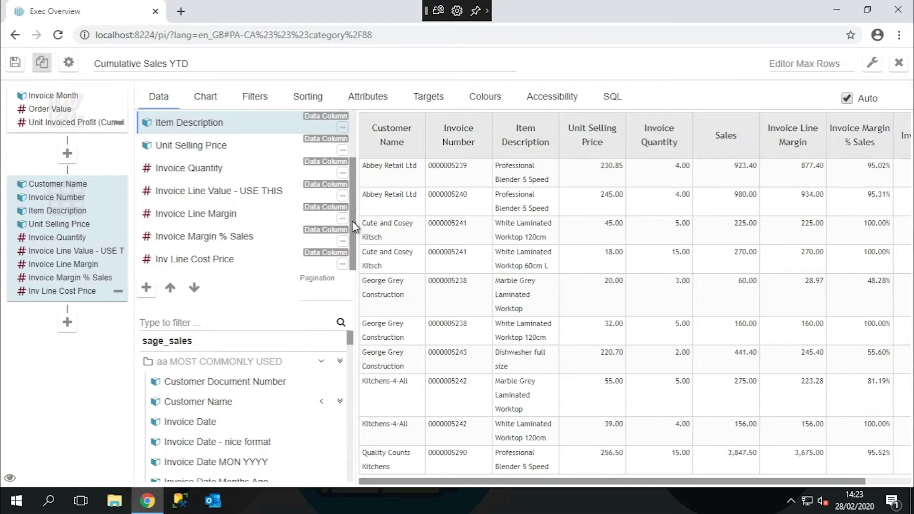
{"action": "left_click_drag", "start_coordinate": [353, 219], "coordinate": [333, 169]}
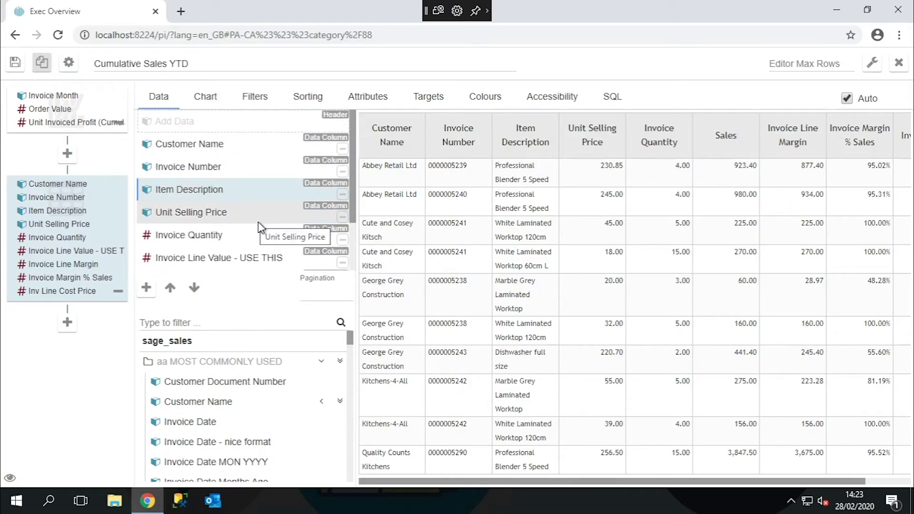
{"action": "left_click", "coordinate": [342, 263]}
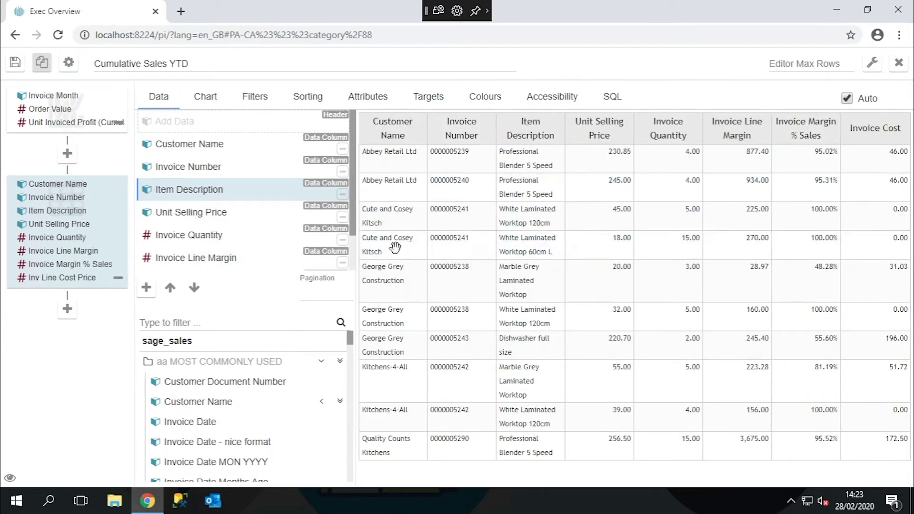
Replace the Item Description column of the drill-down table with Invoice Date.
{"action": "left_click_drag", "start_coordinate": [356, 223], "coordinate": [362, 258]}
{"action": "left_click_drag", "start_coordinate": [354, 228], "coordinate": [366, 321]}
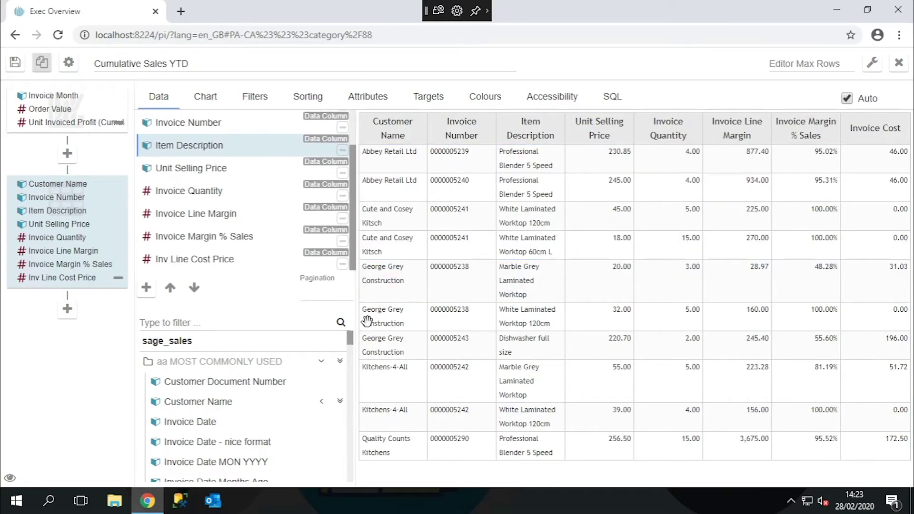
{"action": "left_click", "coordinate": [214, 425]}
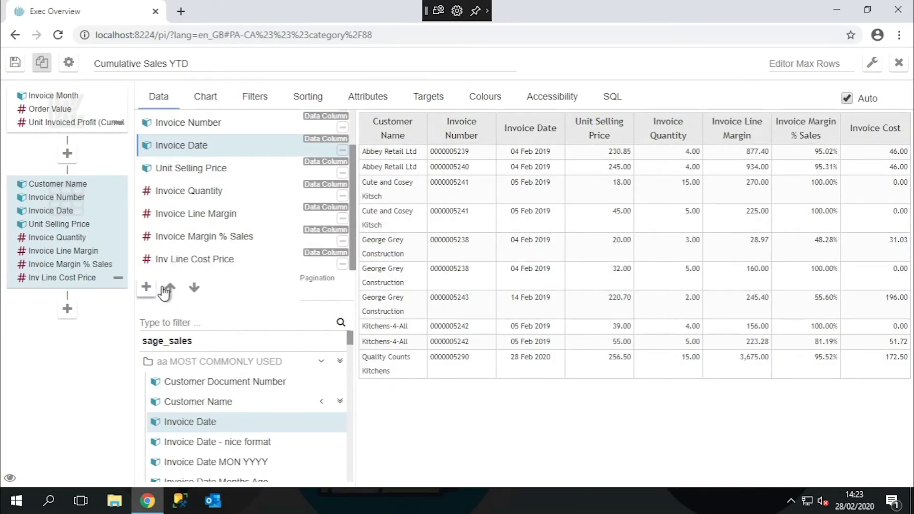
Insert Invoice Date - nice format and Order Date as further columns after Invoice Date.
{"action": "left_click", "coordinate": [147, 288]}
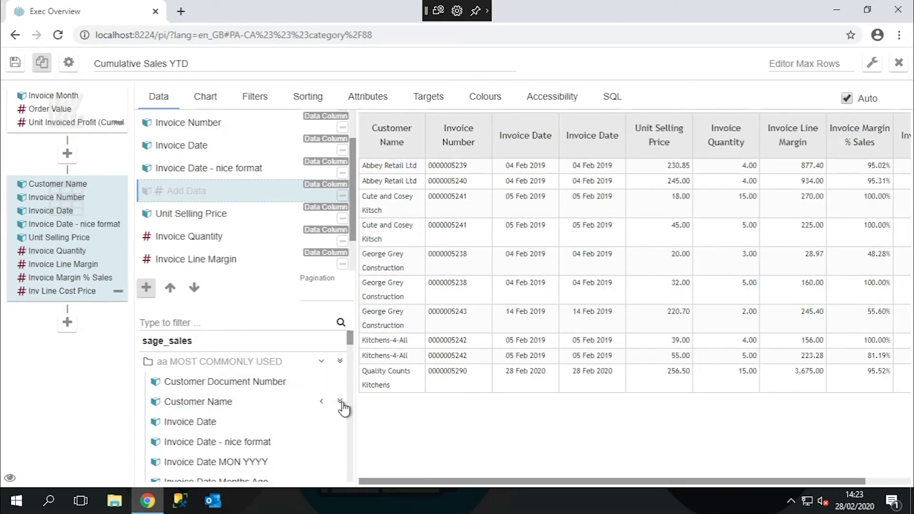
{"action": "left_click_drag", "start_coordinate": [350, 341], "coordinate": [353, 362]}
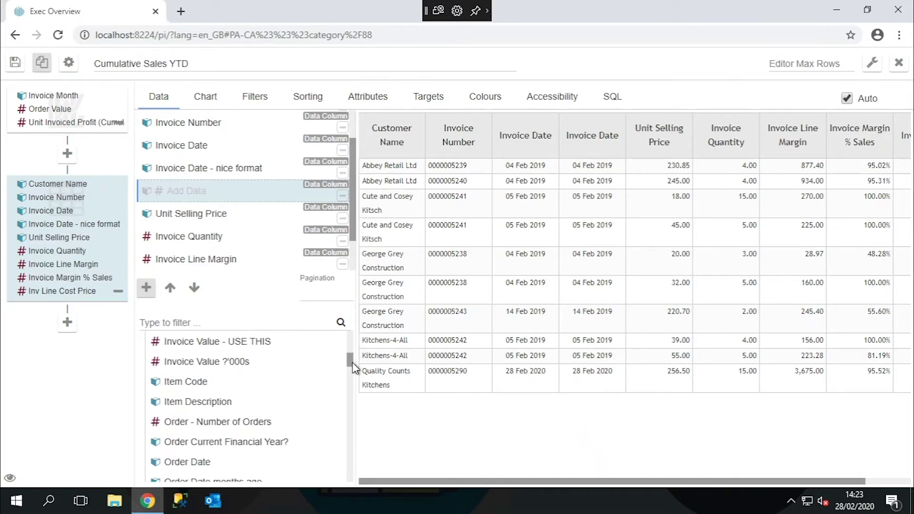
{"action": "left_click", "coordinate": [203, 463]}
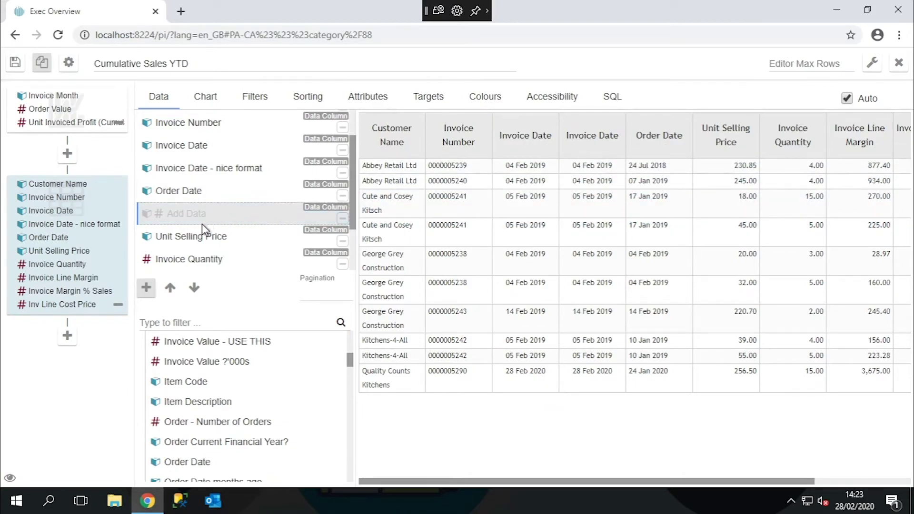
Move the Order Date column up so that it sits directly before Invoice Number.
{"action": "left_click", "coordinate": [179, 193]}
{"action": "left_click", "coordinate": [170, 289]}
{"action": "left_click", "coordinate": [170, 288]}
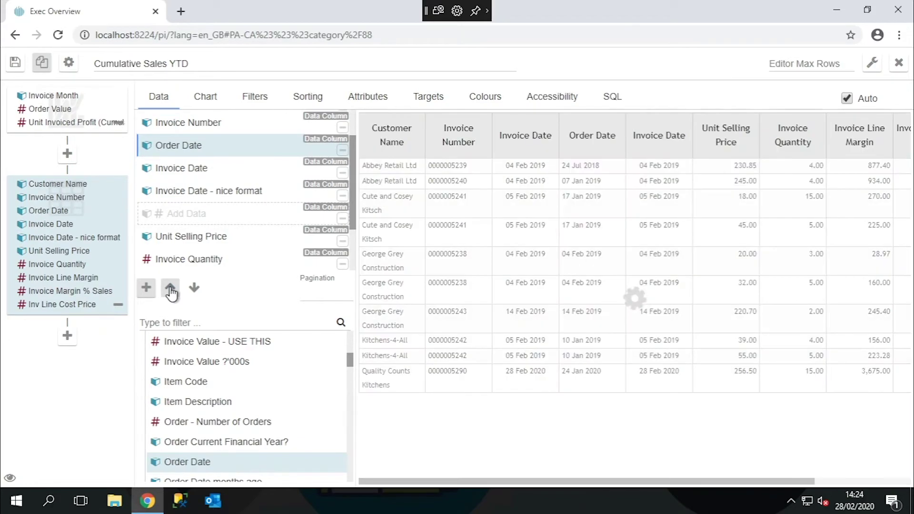
{"action": "left_click", "coordinate": [170, 288]}
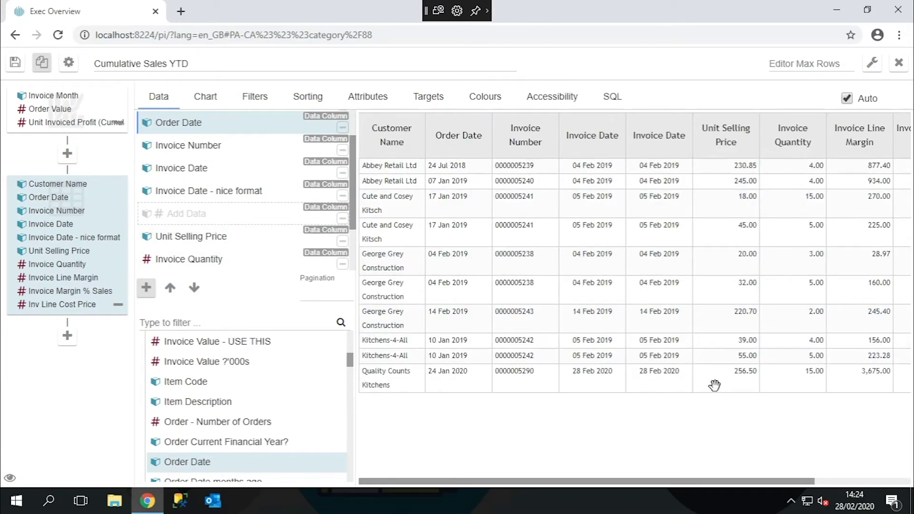
Set the column total type of Invoice Quantity to By Sum in the drill-down table's attributes.
{"action": "left_click", "coordinate": [358, 108]}
{"action": "left_click_drag", "start_coordinate": [358, 168], "coordinate": [361, 270]}
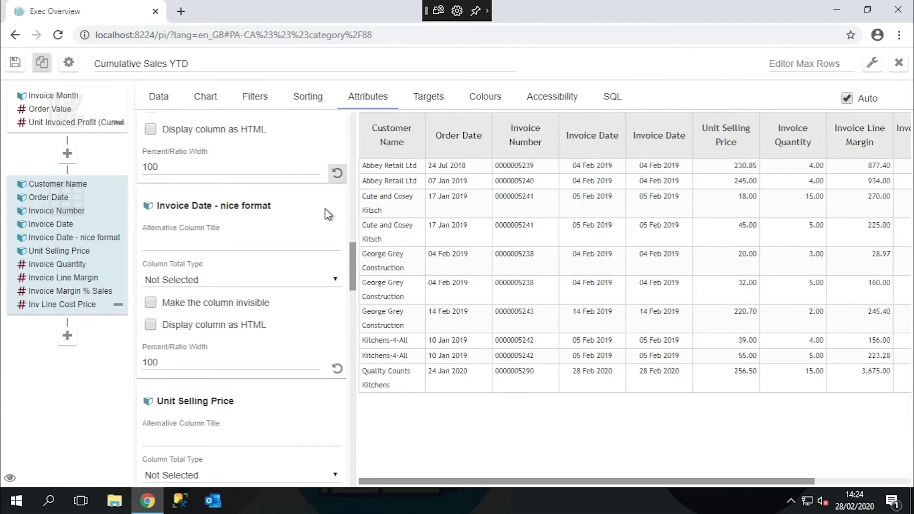
{"action": "left_click_drag", "start_coordinate": [353, 289], "coordinate": [358, 333]}
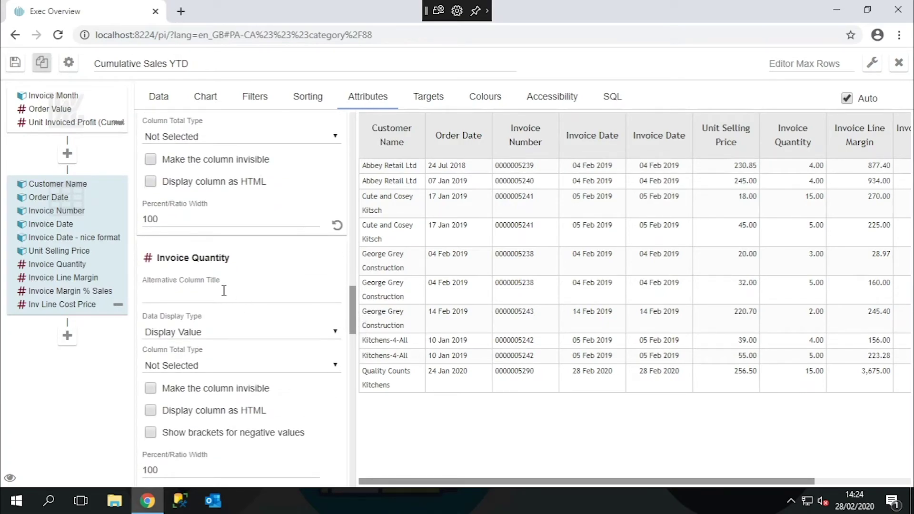
{"action": "left_click", "coordinate": [333, 365]}
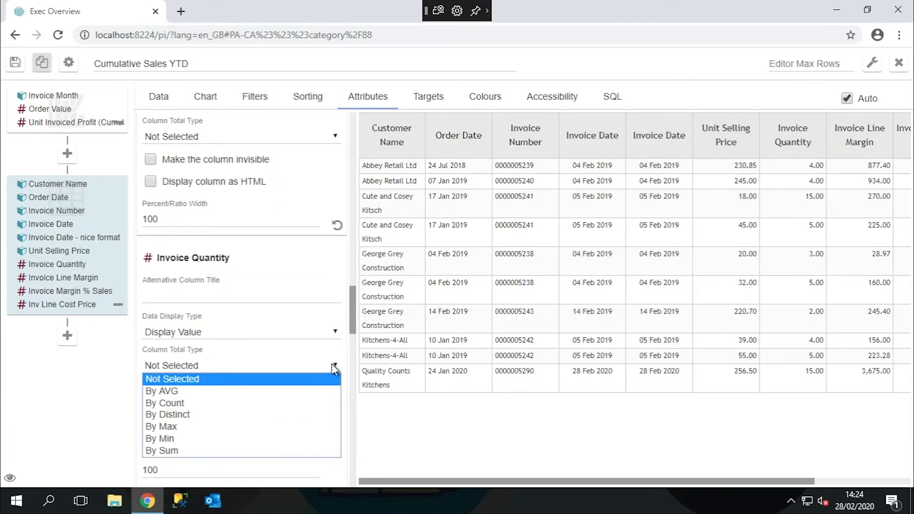
{"action": "left_click", "coordinate": [301, 453]}
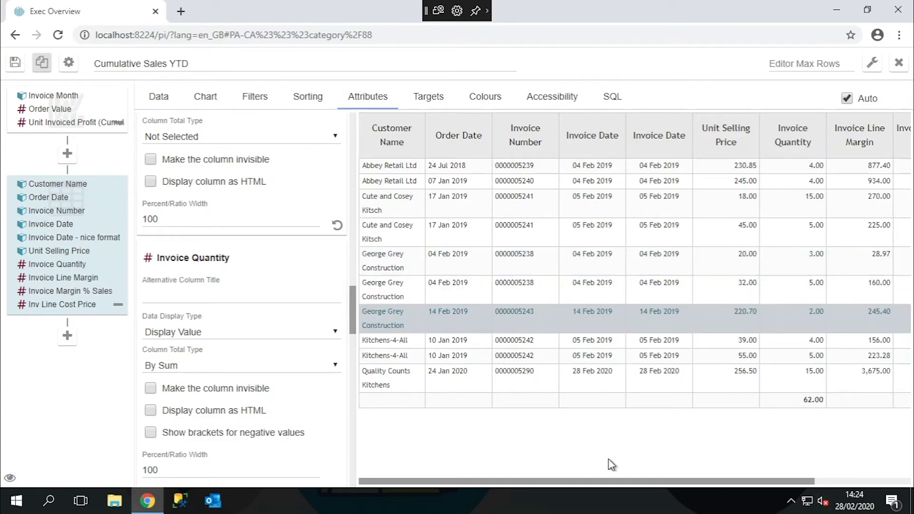
Add an ascending sort by Invoice Number to the drill-down table.
{"action": "left_click_drag", "start_coordinate": [358, 323], "coordinate": [352, 138]}
{"action": "left_click", "coordinate": [310, 98]}
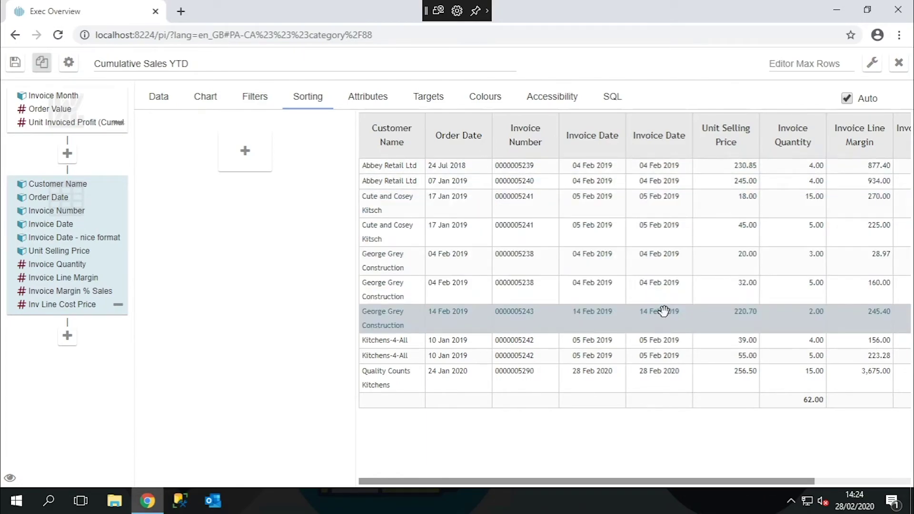
{"action": "left_click", "coordinate": [246, 157]}
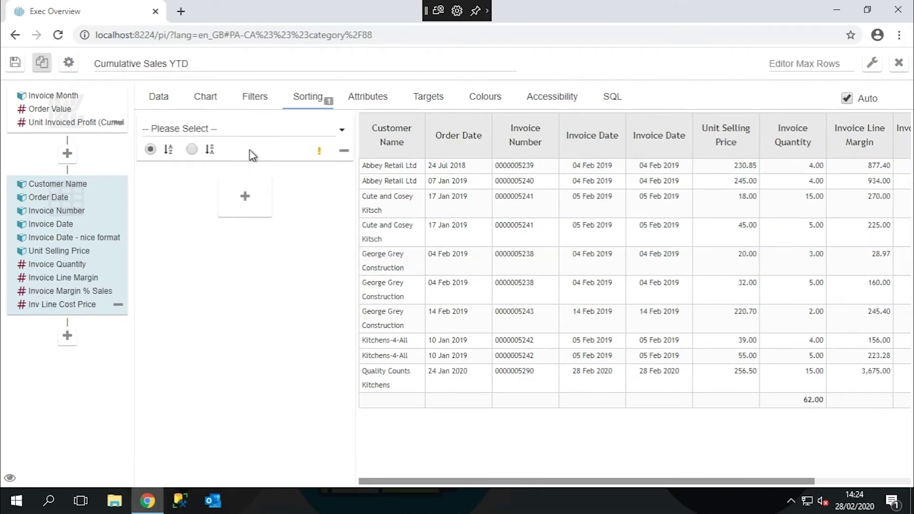
{"action": "left_click", "coordinate": [340, 135]}
{"action": "type", "text": "invoi"}
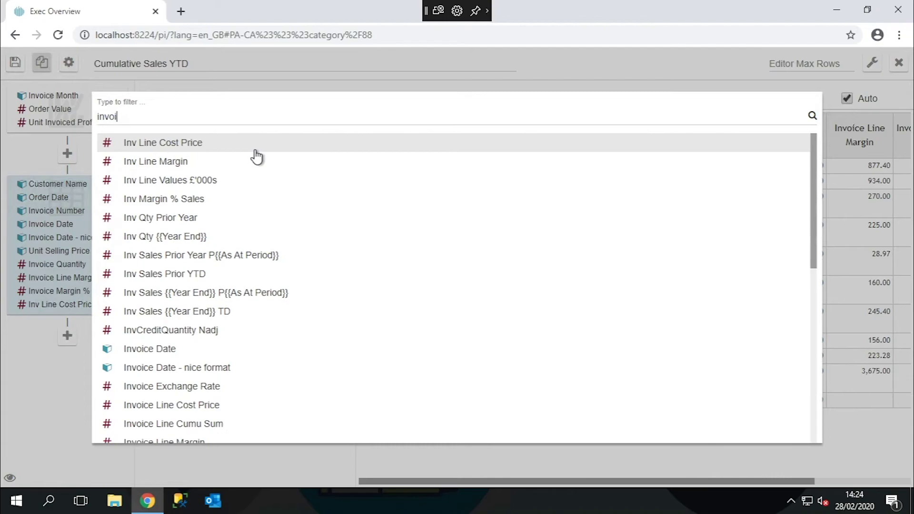
{"action": "type", "text": "ce num"}
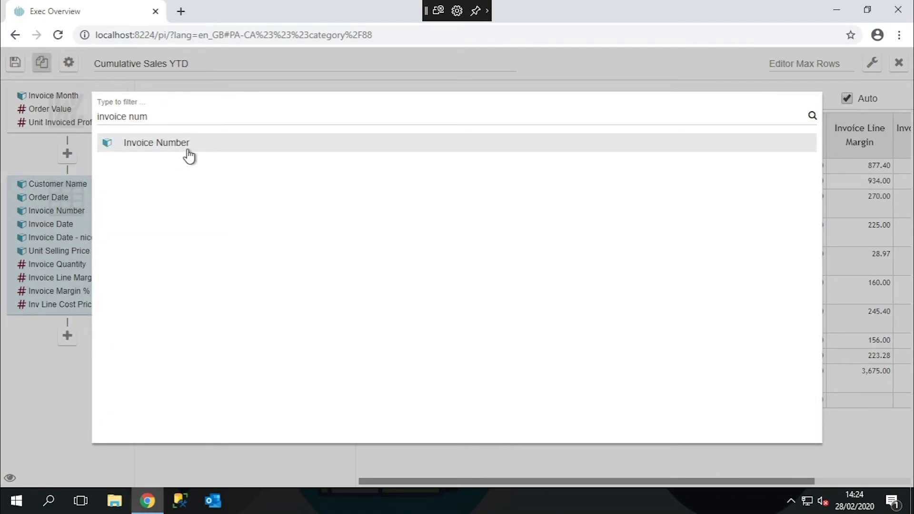
{"action": "left_click", "coordinate": [186, 146]}
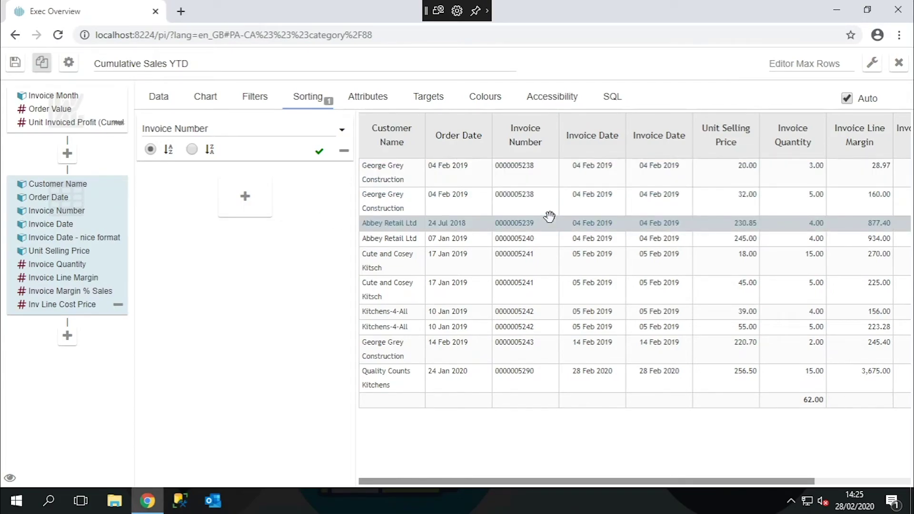
Add a further drill-down table below the existing one with the columns Invoice Number, Item Code and Item Description.
{"action": "left_click", "coordinate": [68, 342]}
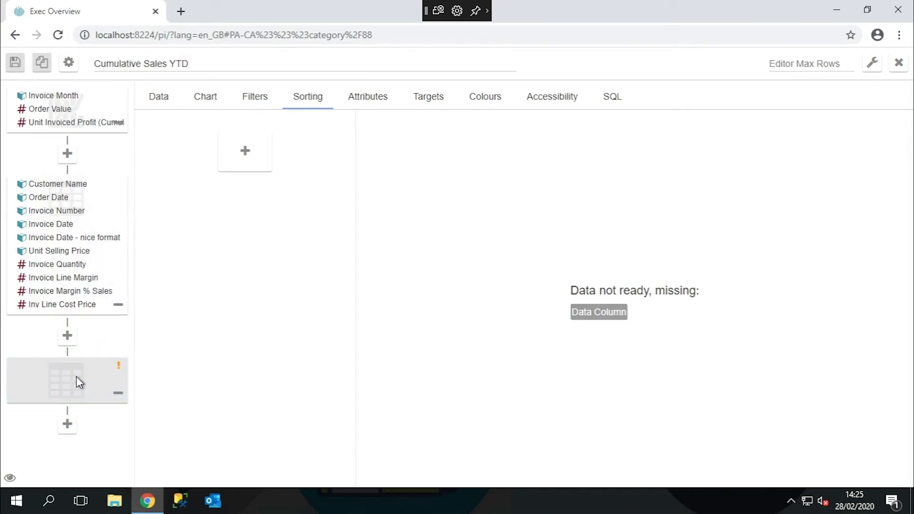
{"action": "left_click", "coordinate": [205, 108]}
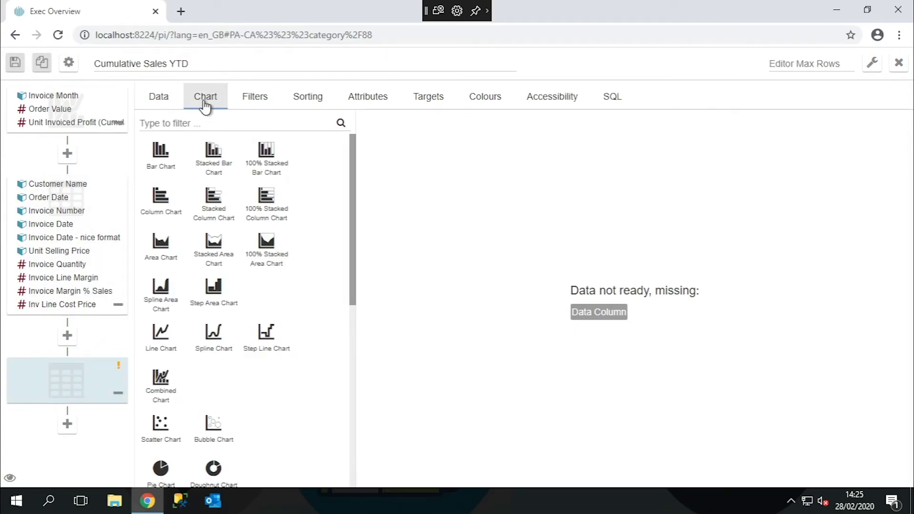
{"action": "left_click", "coordinate": [159, 99]}
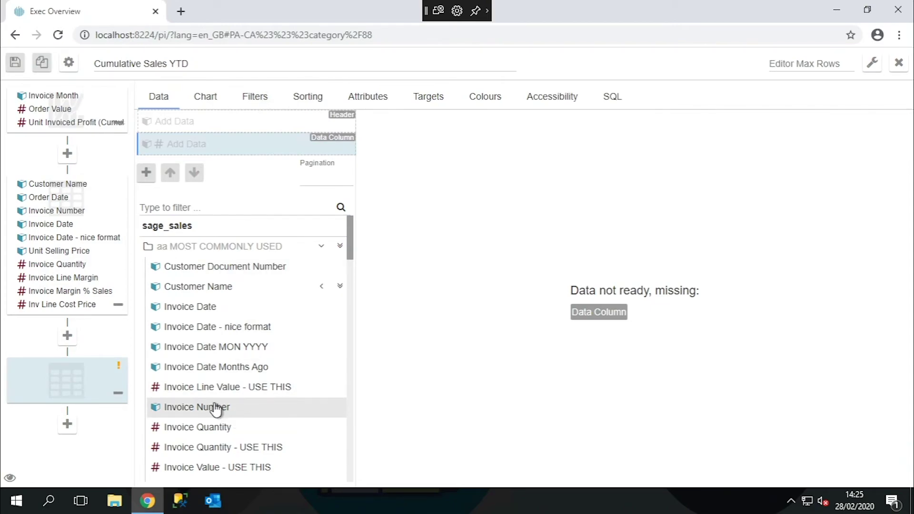
{"action": "left_click", "coordinate": [247, 412]}
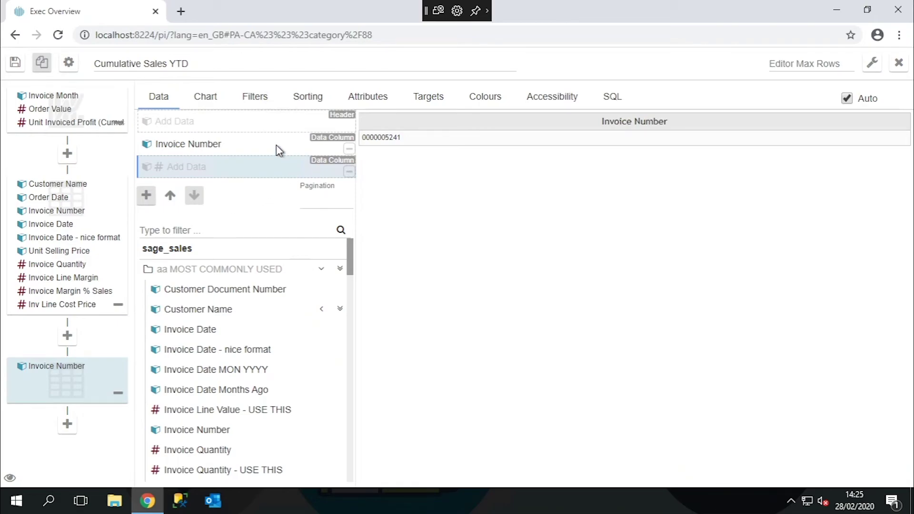
{"action": "scroll", "coordinate": [208, 344], "scroll_direction": "down", "scroll_amount": 4}
{"action": "left_click", "coordinate": [210, 351]}
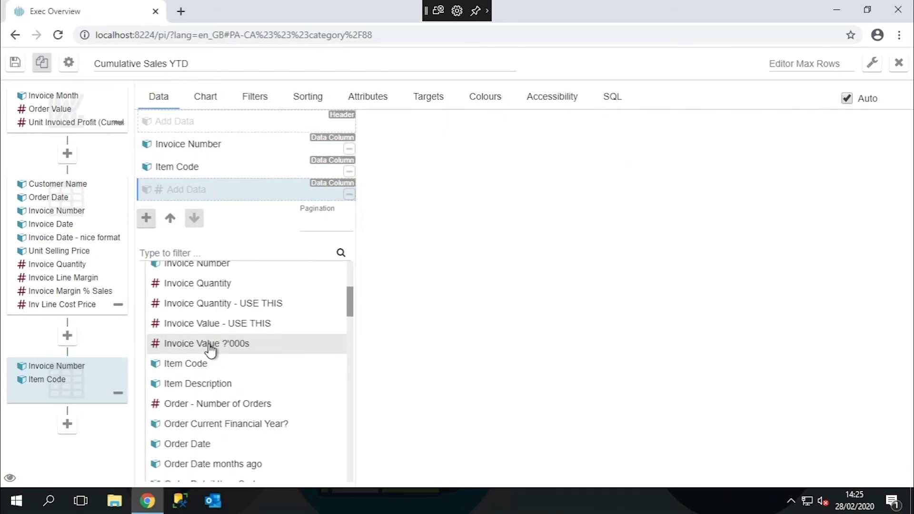
{"action": "left_click", "coordinate": [230, 384]}
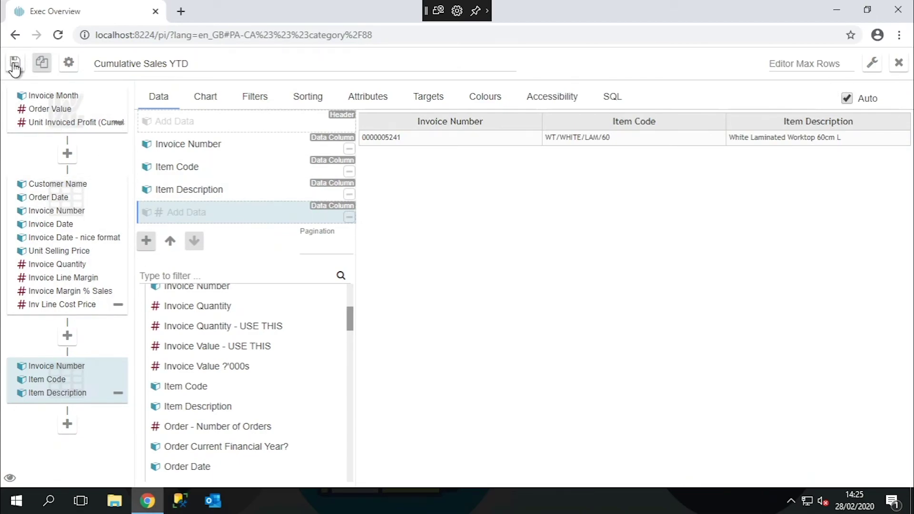
Close the chart editor and save the Exec Overview dashboard's current arrangement as the default layout.
{"action": "left_click", "coordinate": [898, 67]}
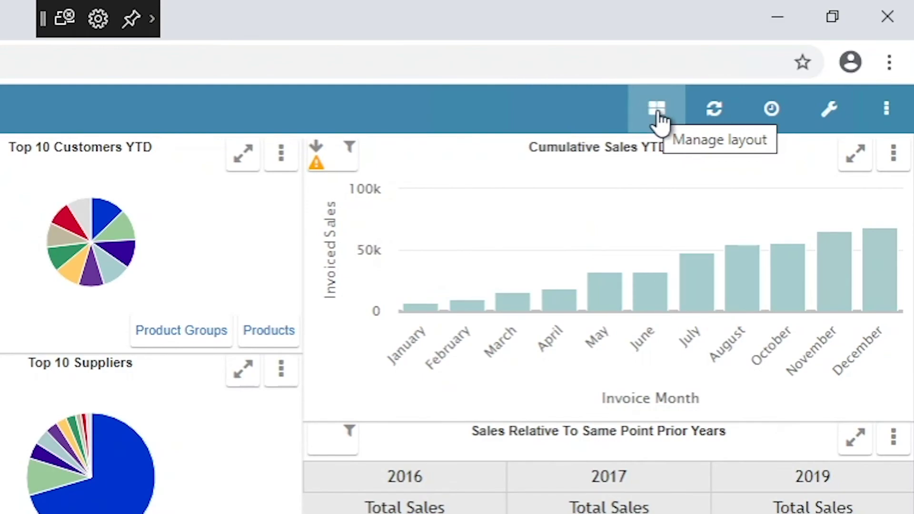
{"action": "left_click", "coordinate": [658, 114]}
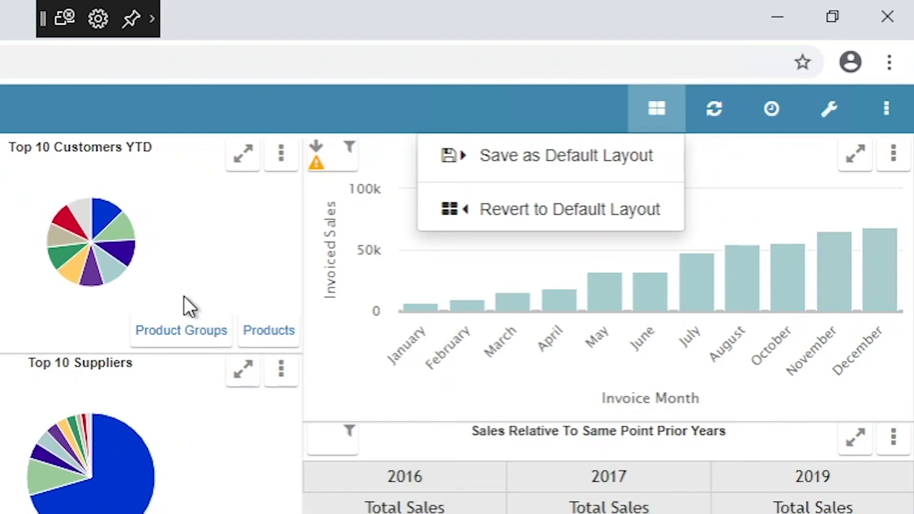
{"action": "left_click", "coordinate": [550, 162]}
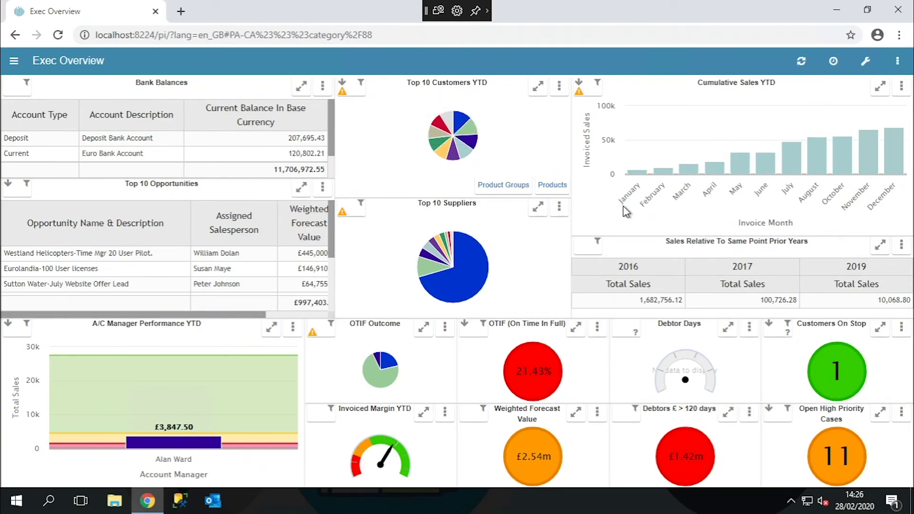
Widen the Cumulative Sales YTD column and raise the divider between the dashboard's upper and lower sections to enlarge the lower charts.
{"action": "left_click_drag", "start_coordinate": [575, 224], "coordinate": [528, 222]}
{"action": "left_click_drag", "start_coordinate": [508, 318], "coordinate": [507, 255]}
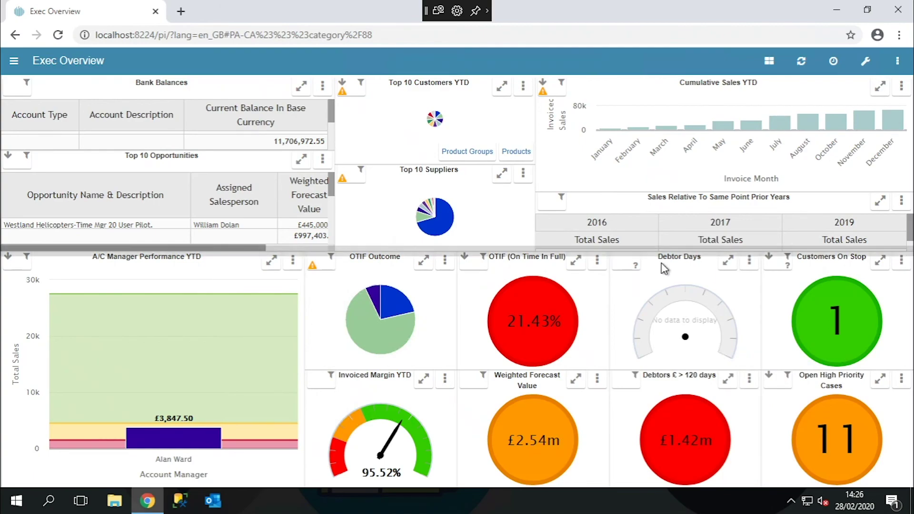
Open the options of the Cumulative Sales YTD chart on the dashboard.
{"action": "left_click", "coordinate": [900, 90]}
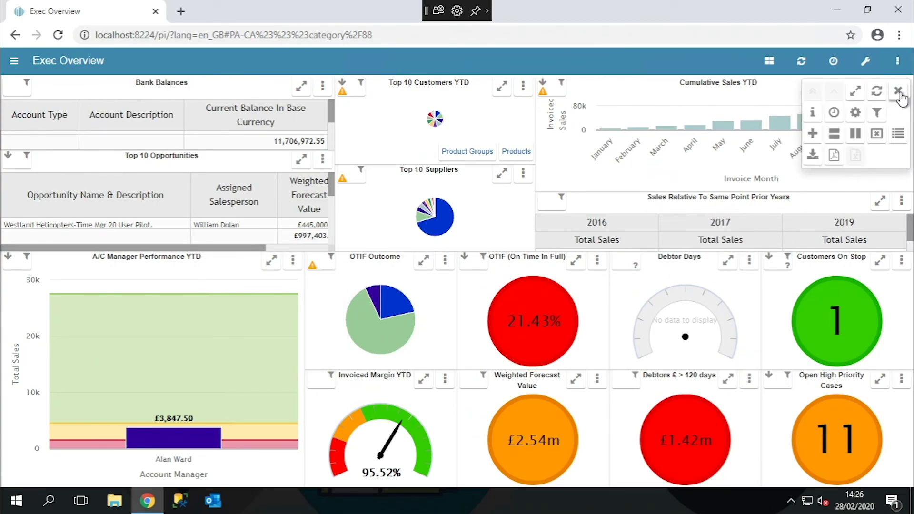